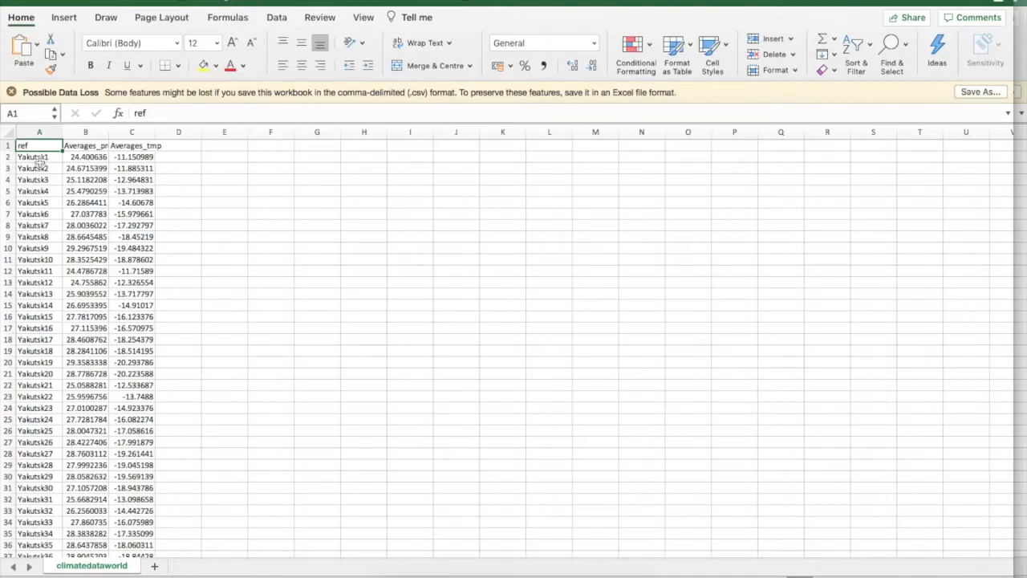
# Compare the Yakutsk reference names in the climatedataworld sheet with the places and coordinates in the other workbook.
pyautogui.moveTo(39, 161); pyautogui.dragTo(32, 374)
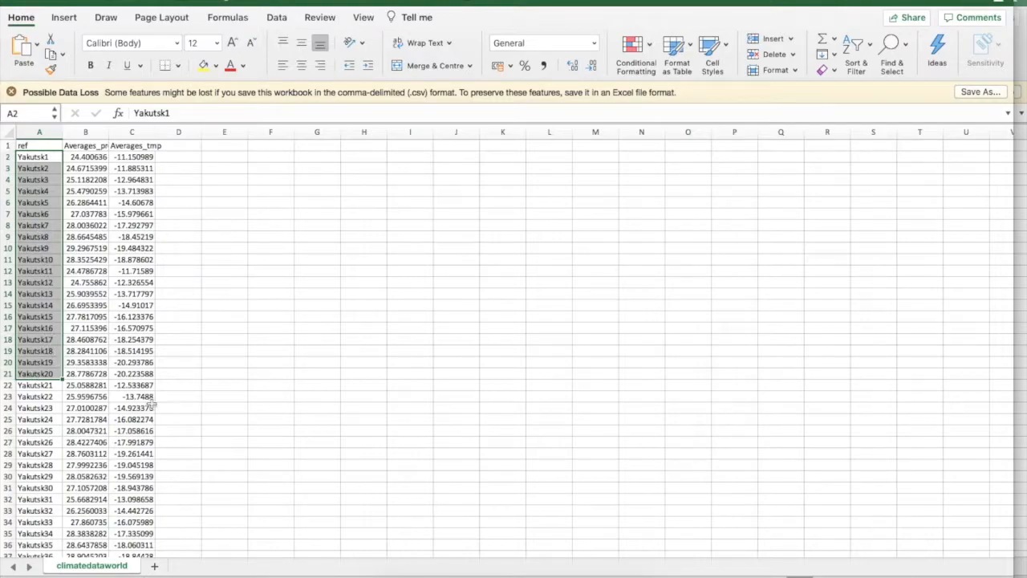
pyautogui.click(388, 574)
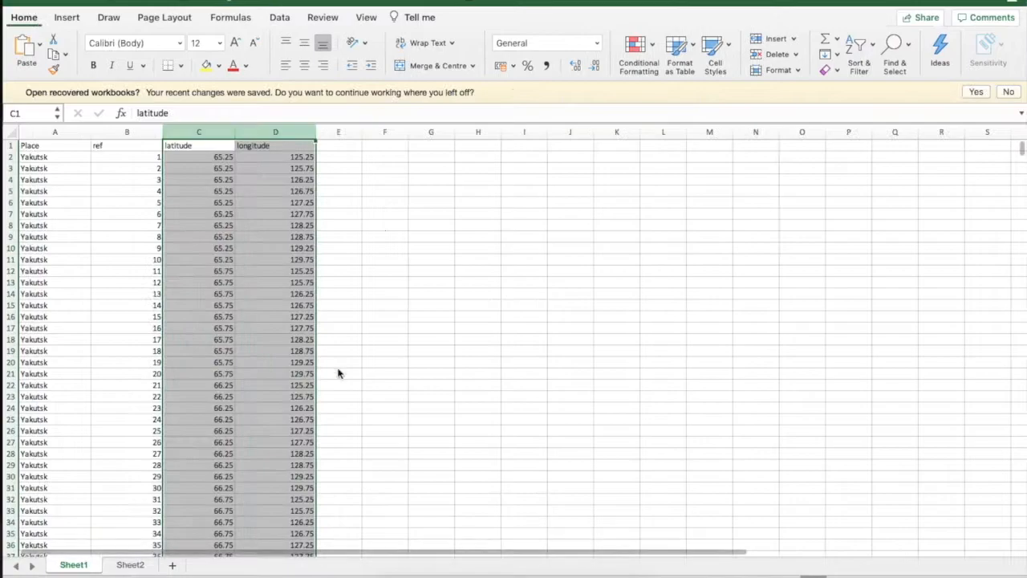
pyautogui.click(388, 575)
pyautogui.press('super+Tab')
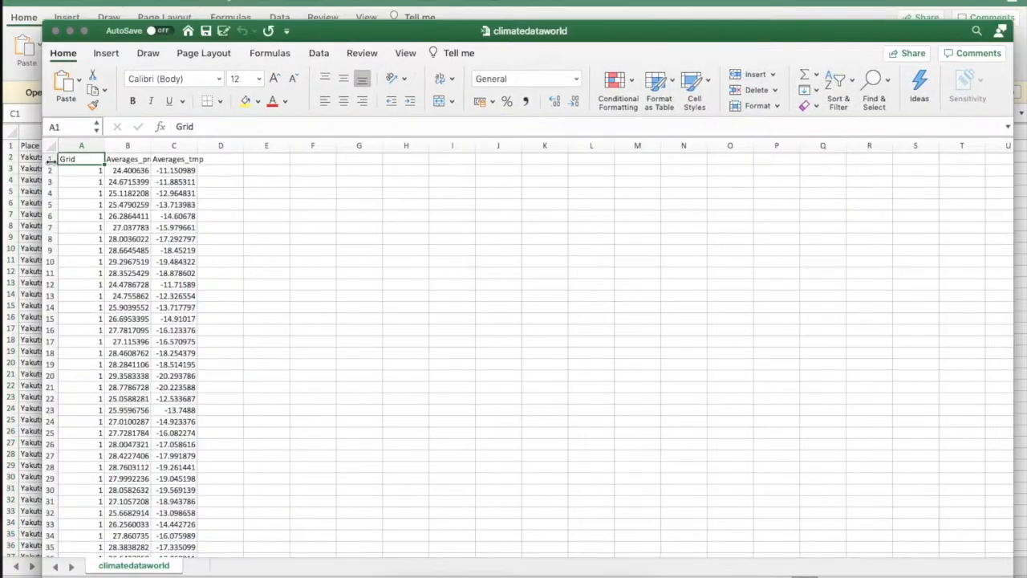
pyautogui.click(83, 31)
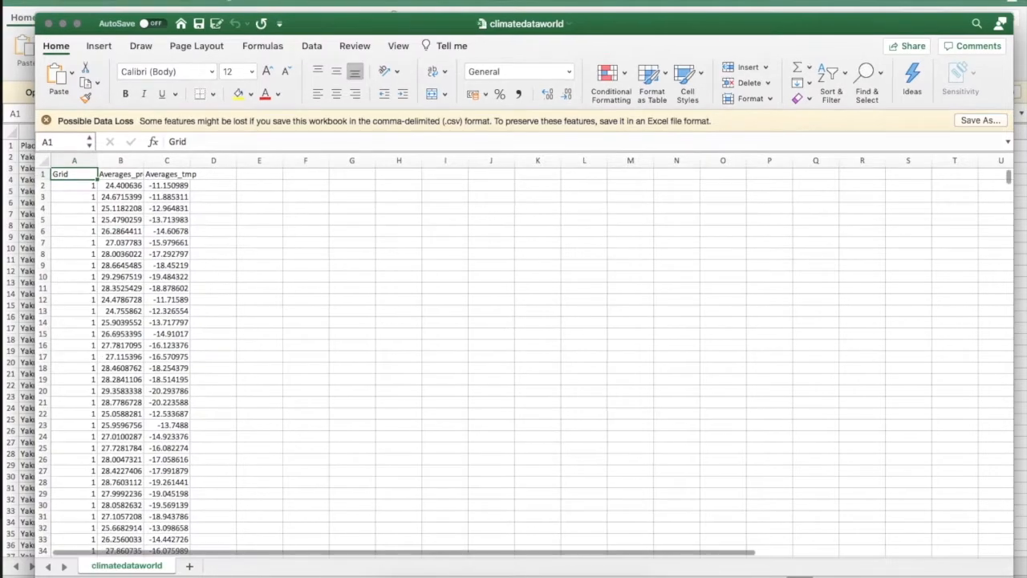
# Examine the Grid column and the first data row with its precipitation and temperature averages in the climatedataworld sheet.
pyautogui.moveTo(49, 159); pyautogui.dragTo(31, 436)
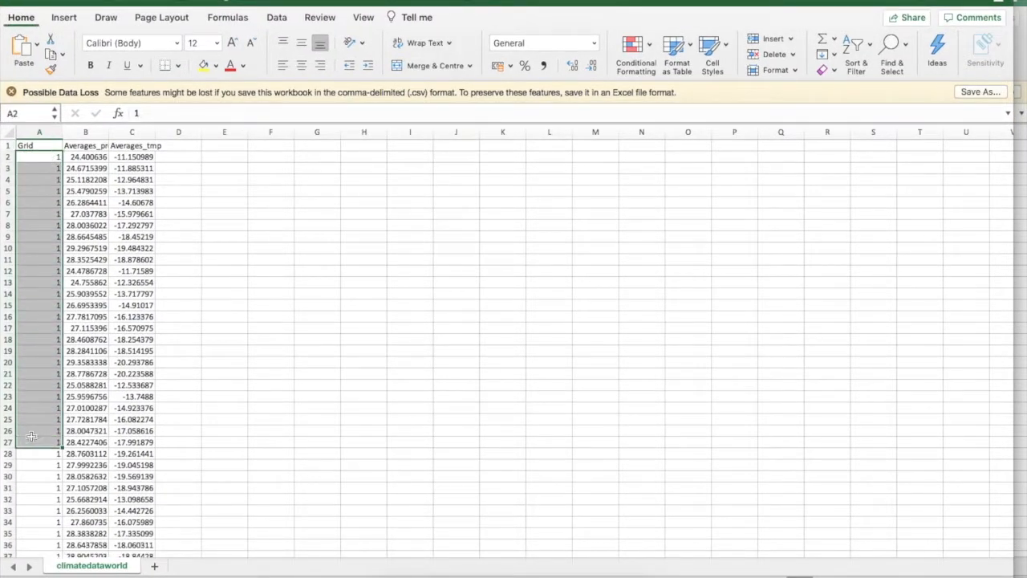
pyautogui.click(51, 147)
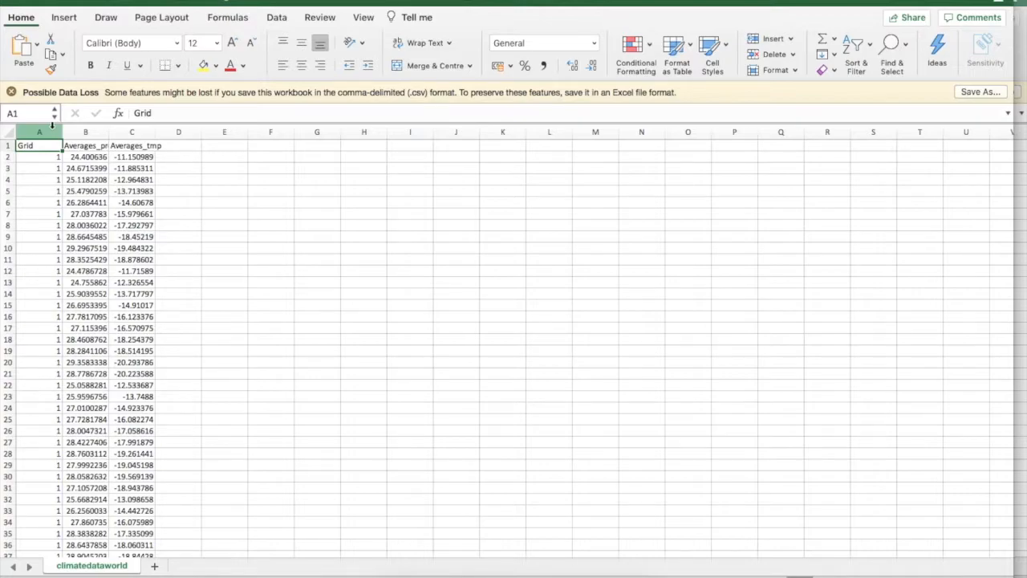
pyautogui.moveTo(53, 158); pyautogui.dragTo(151, 158)
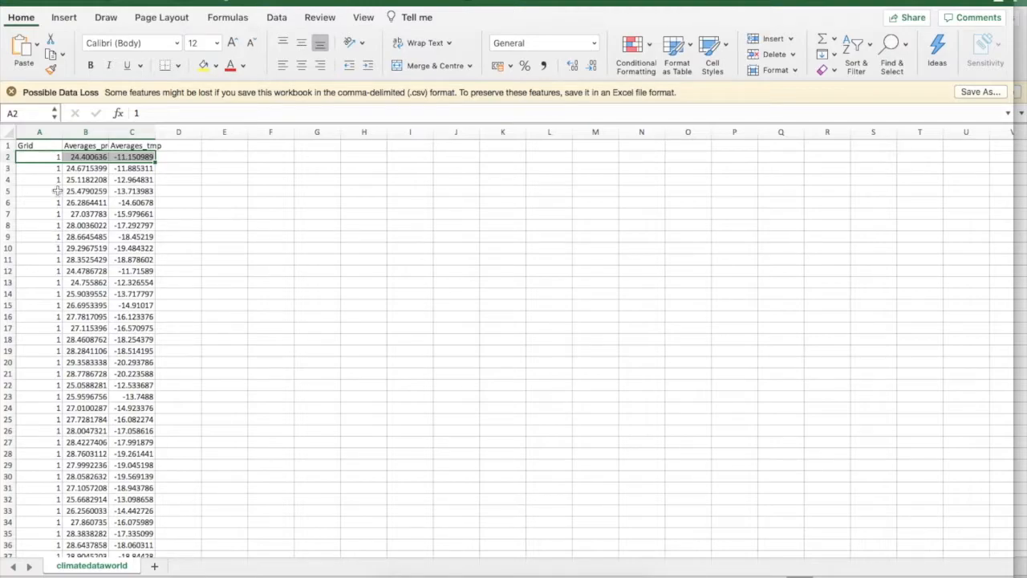
pyautogui.click(48, 158)
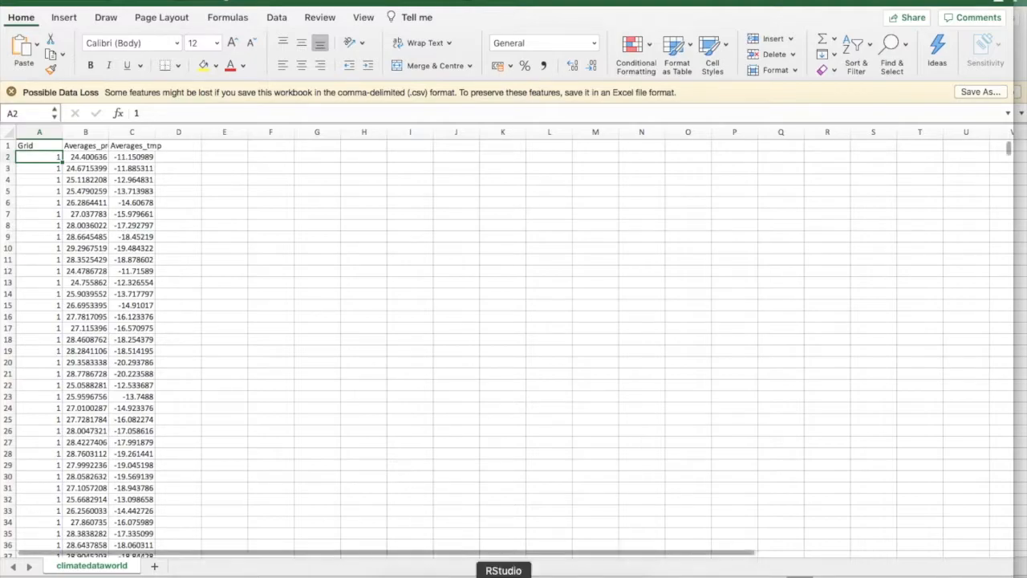
# Switch to RStudio and set the working directory to the Tutorial/R folder.
pyautogui.click(594, 574)
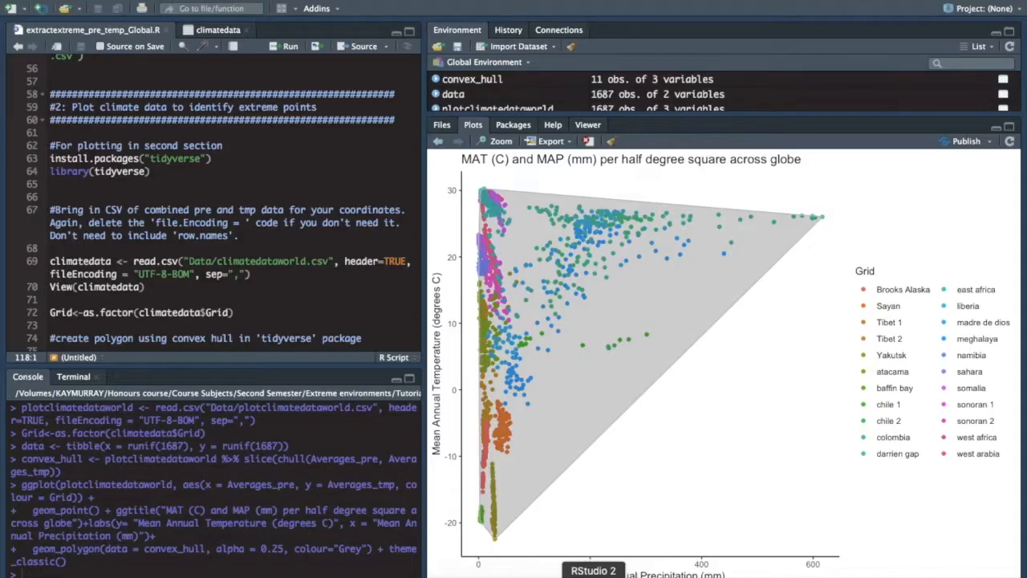
pyautogui.scroll(-3, 215, 299)
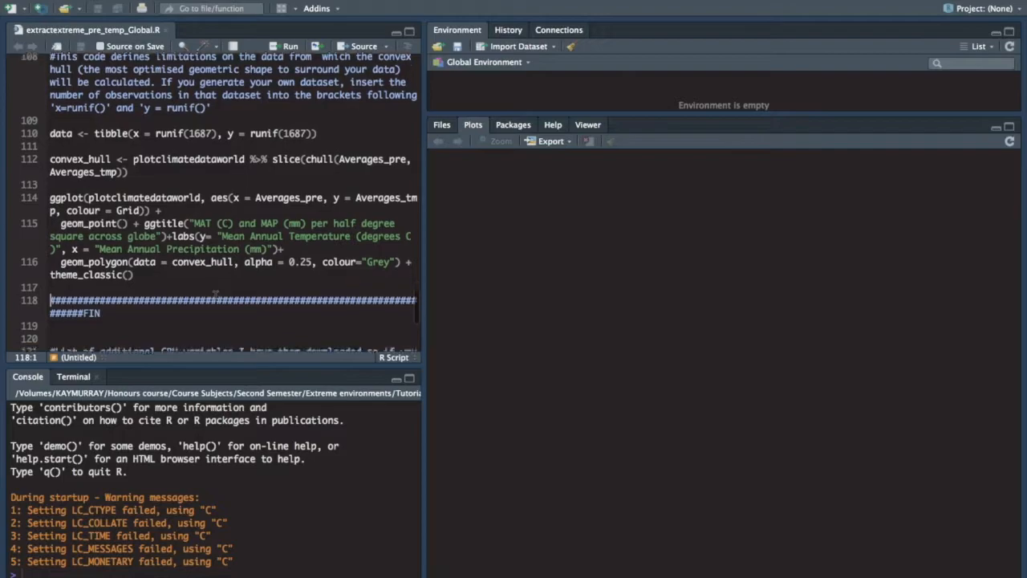
pyautogui.scroll(15, 215, 299)
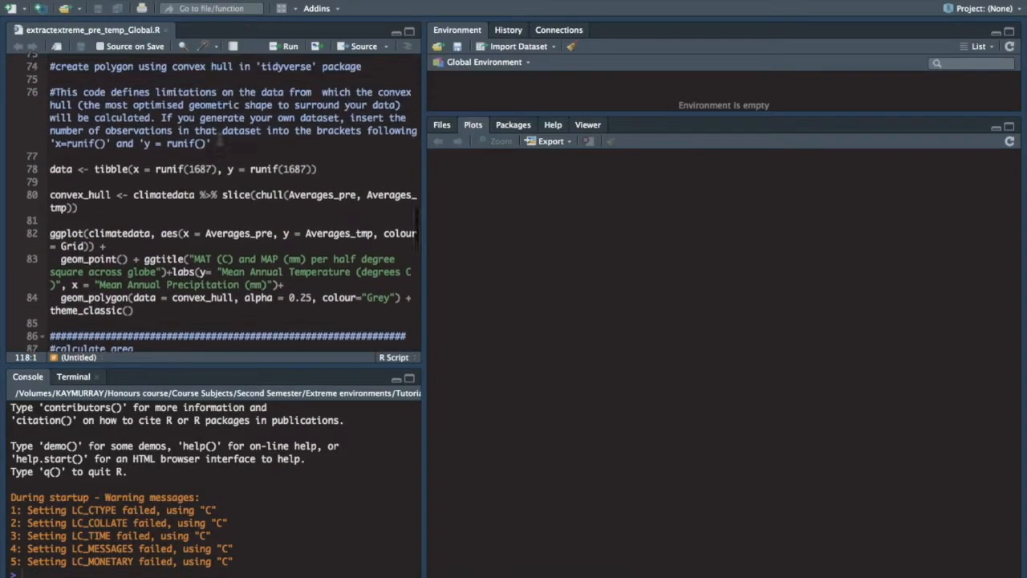
pyautogui.scroll(5, 220, 136)
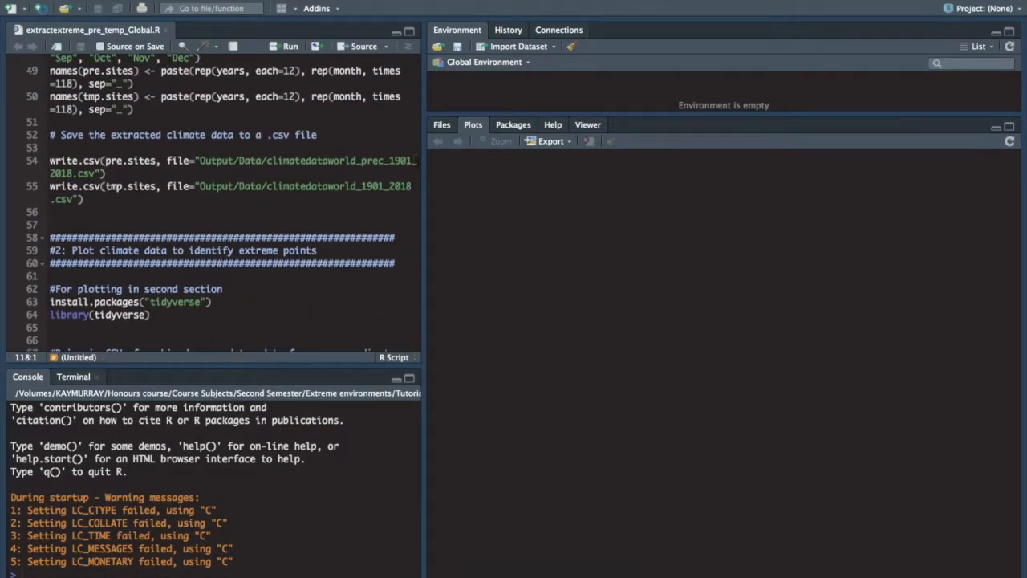
pyautogui.click(277, 1)
pyautogui.moveTo(337, 72)
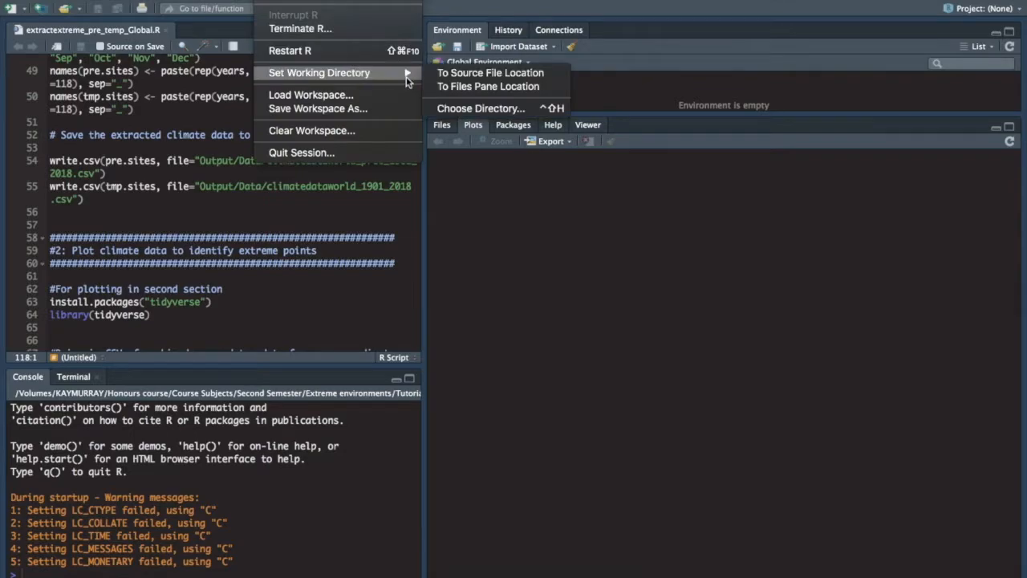
pyautogui.click(471, 109)
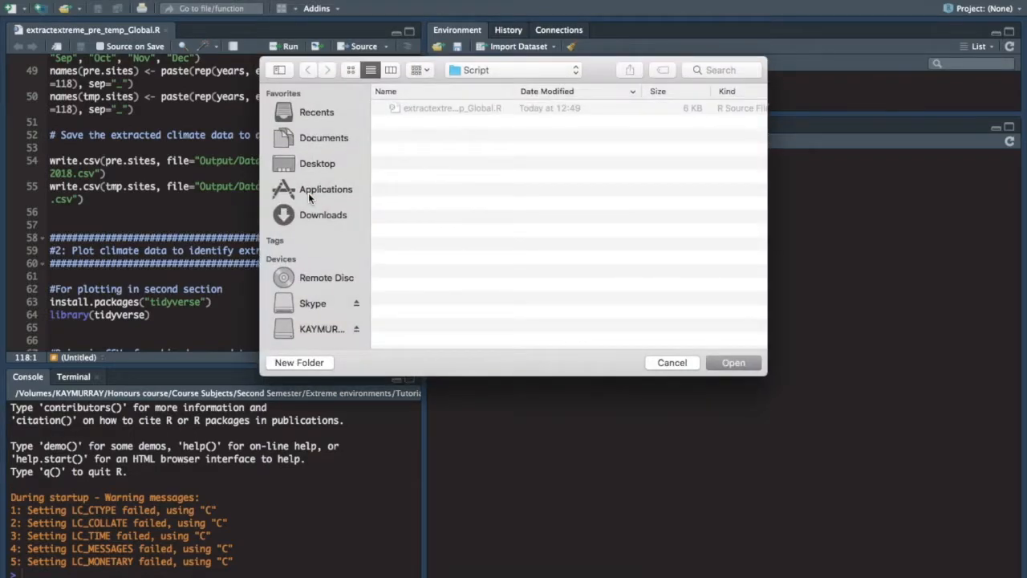
pyautogui.press('Return')
# Run the library lines at the start of the script to load sp, raster, ncdf4, here and ggplot2.
pyautogui.scroll(15, 207, 201)
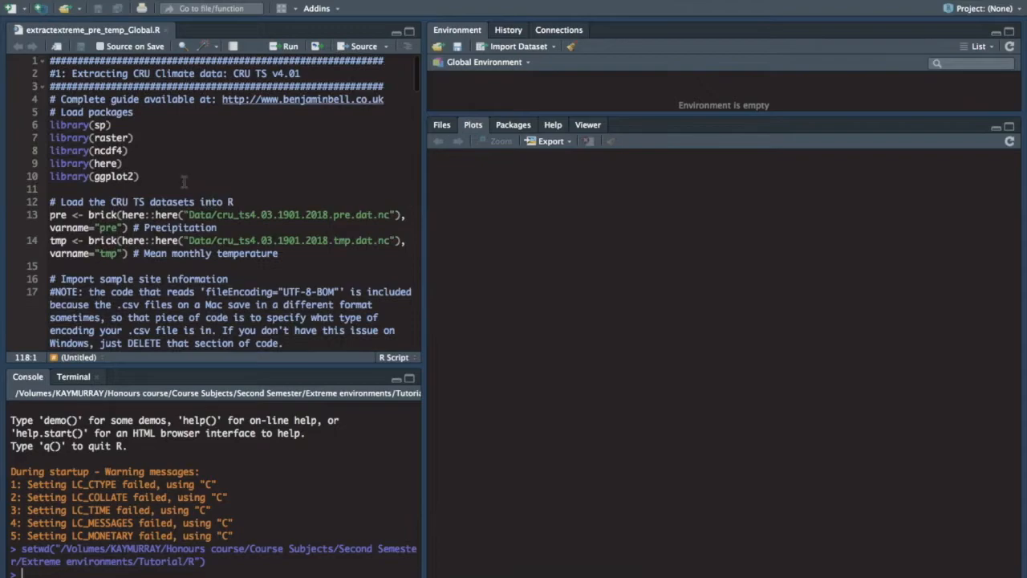
pyautogui.click(114, 127)
pyautogui.press('super+Return')
pyautogui.press('super+Return')
pyautogui.press('super+Return')
pyautogui.press('super+Return')
pyautogui.press('super+Return')
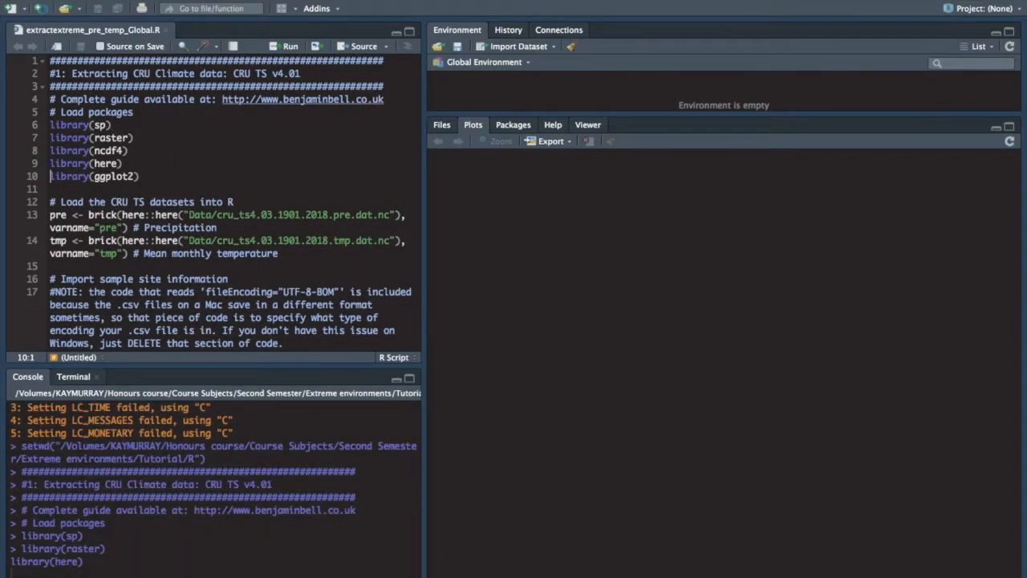
# Load the tidyverse package by running its library line in the script's section on plotting climate data.
pyautogui.scroll(-20, 216, 200)
pyautogui.scroll(8, 217, 201)
pyautogui.scroll(10, 310, 62)
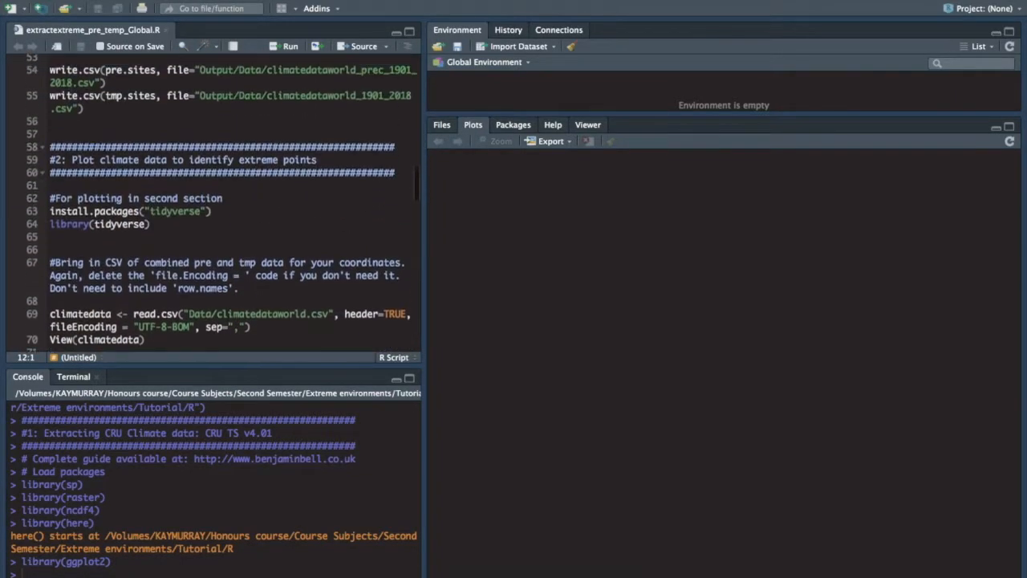
pyautogui.scroll(-2, 267, 152)
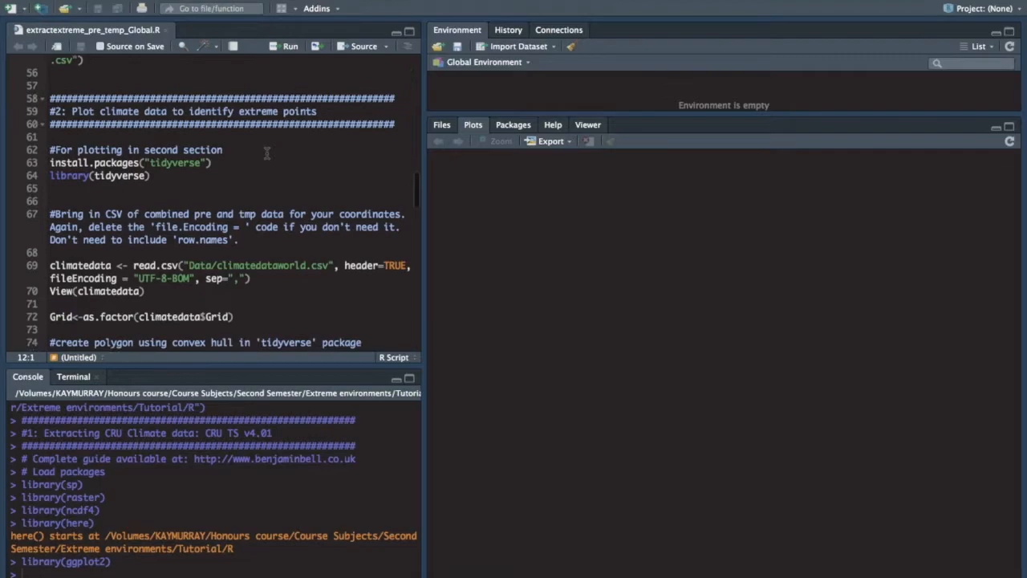
pyautogui.click(153, 171)
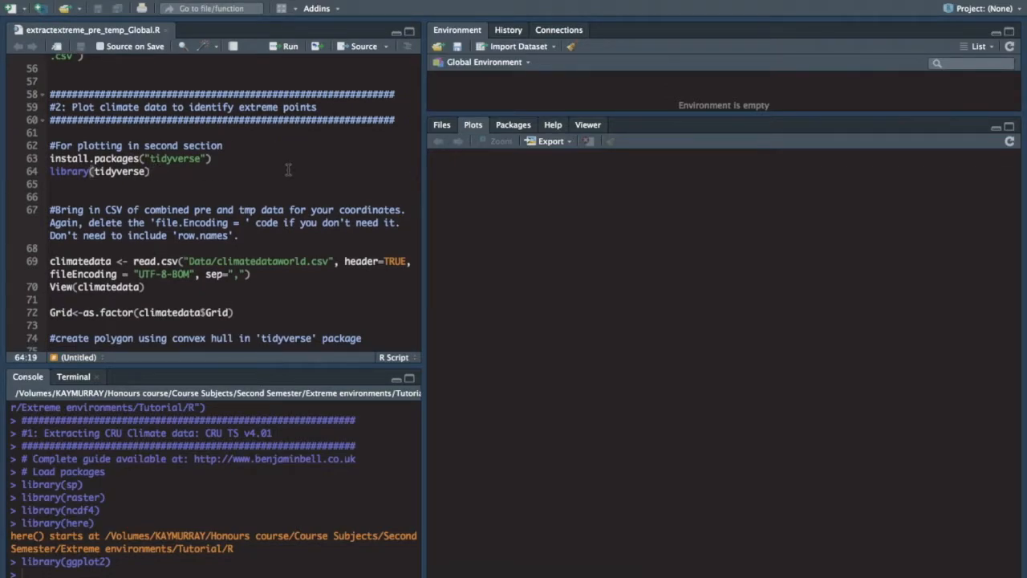
pyautogui.press('super+Return')
# Examine the climatedataworld file name in the read.csv line and check that file's Grid column in Excel before returning to RStudio.
pyautogui.scroll(-3, 225, 201)
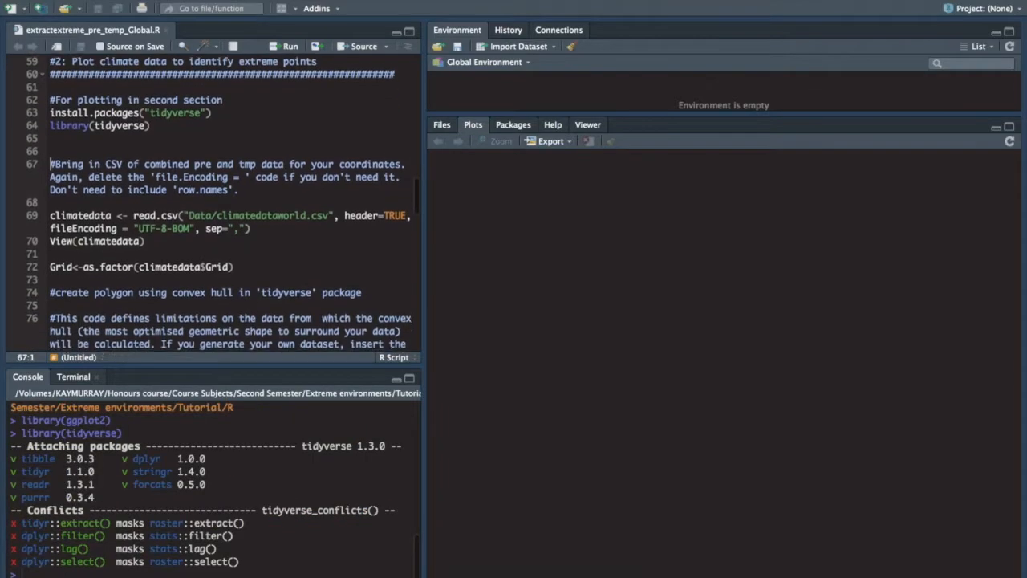
pyautogui.scroll(-1, 225, 201)
pyautogui.press('Down')
pyautogui.press('Down')
pyautogui.press('Down')
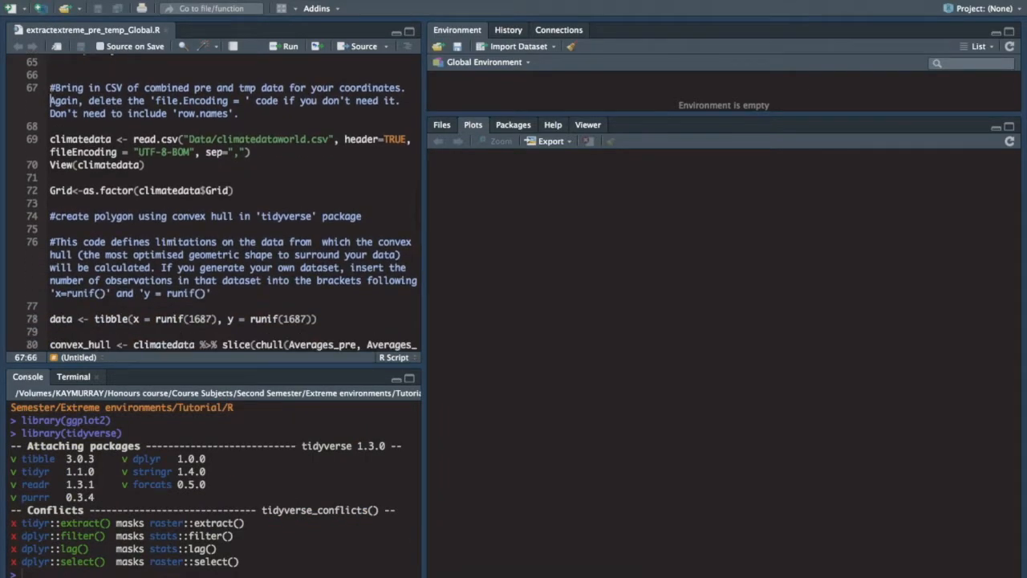
pyautogui.press('Down')
pyautogui.moveTo(217, 139); pyautogui.dragTo(308, 140)
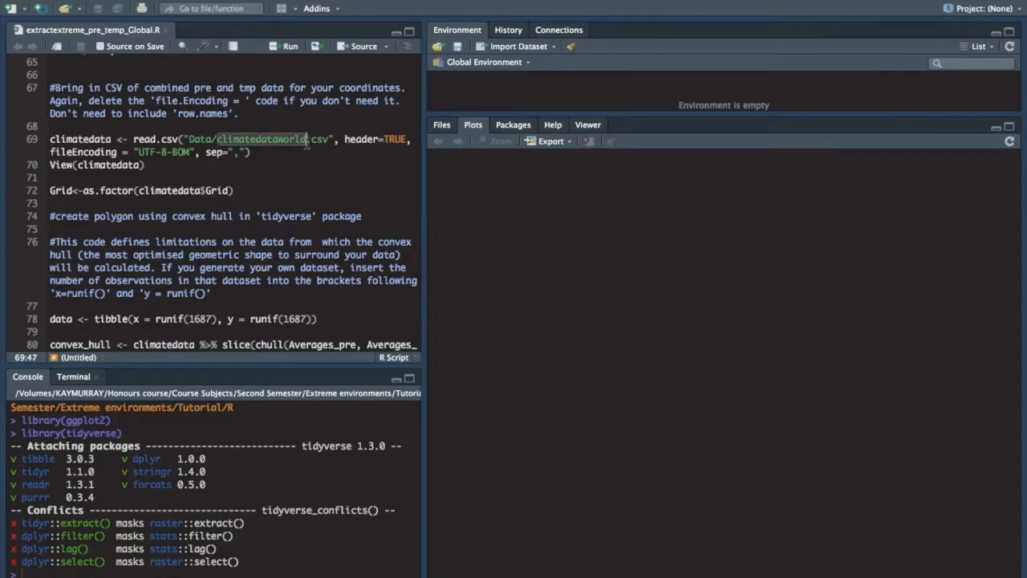
pyautogui.click(567, 574)
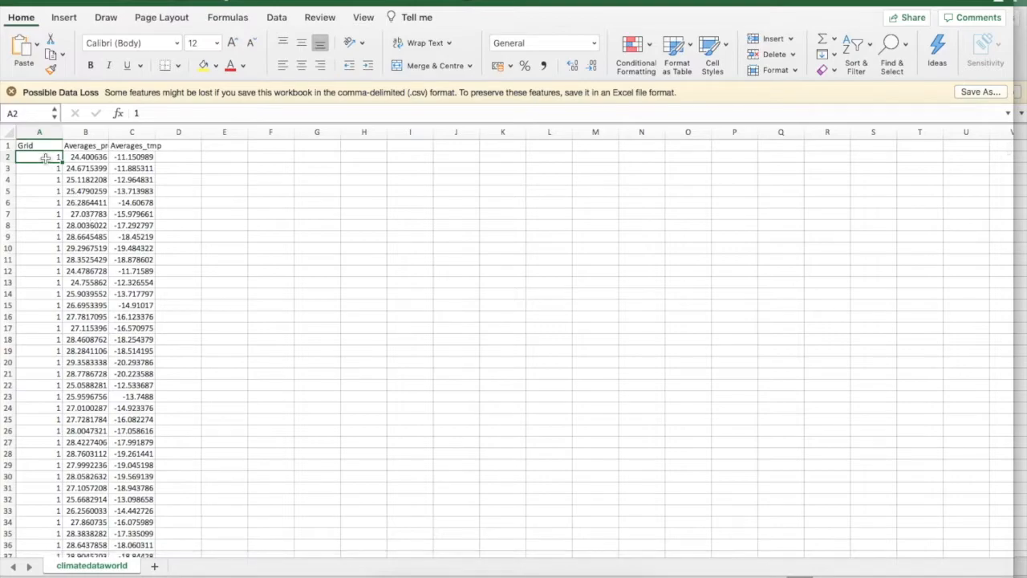
pyautogui.moveTo(44, 158); pyautogui.dragTo(56, 424)
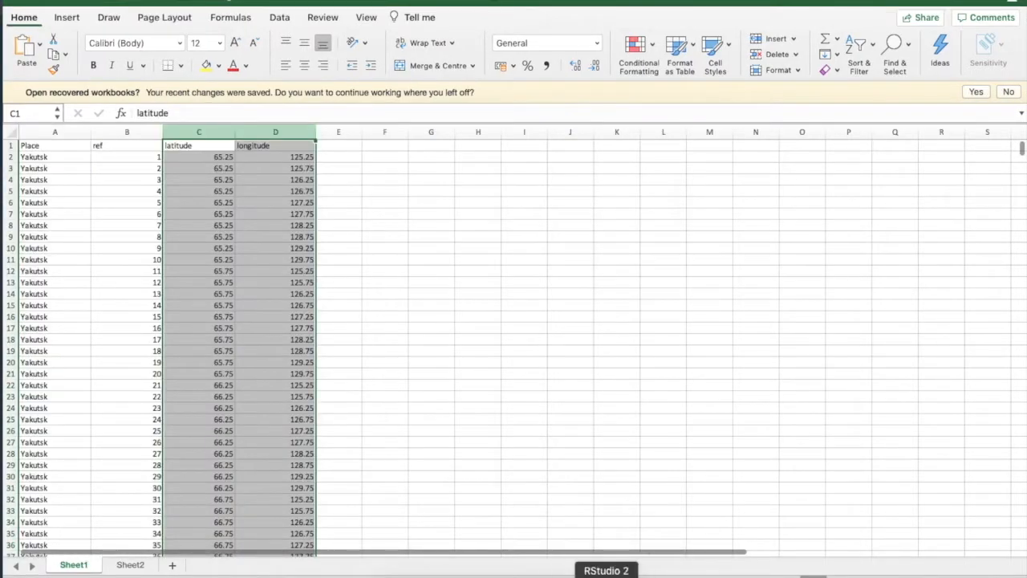
pyautogui.click(606, 576)
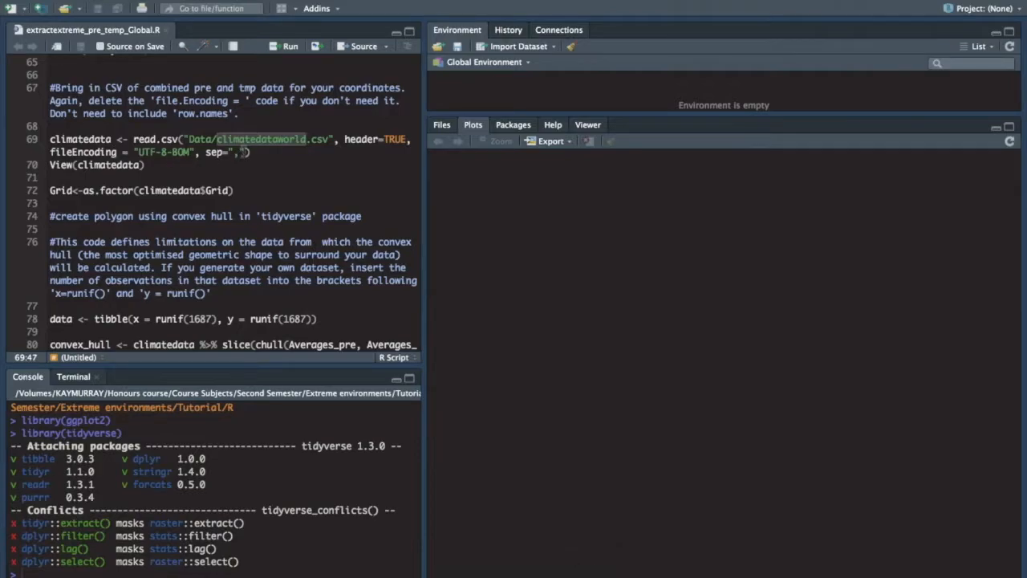
# Run the read.csv line to import Data/climatedataworld.csv as climatedata and open the table with View(climatedata).
pyautogui.click(257, 152)
pyautogui.press('super+Return')
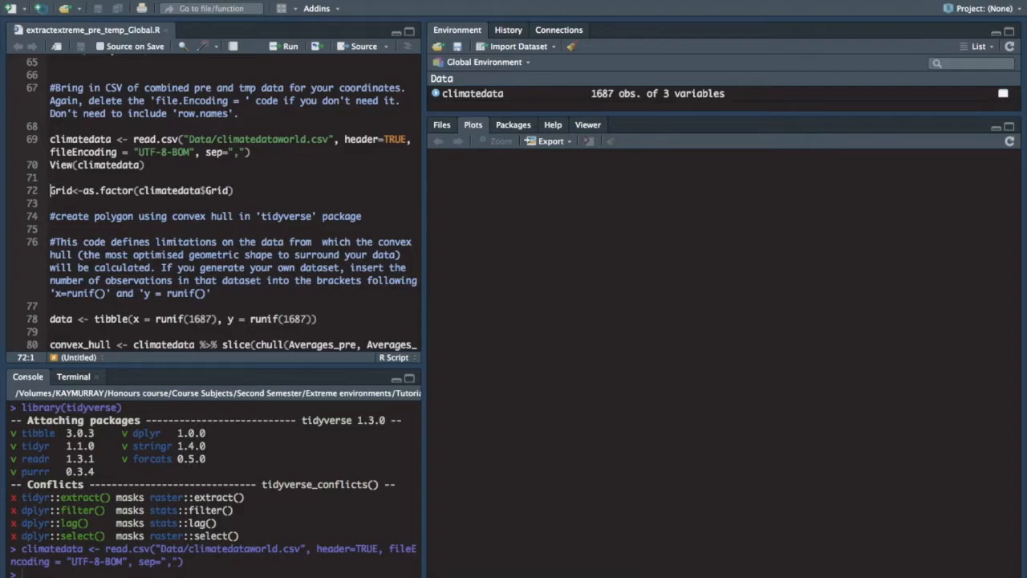
pyautogui.press('super+Return')
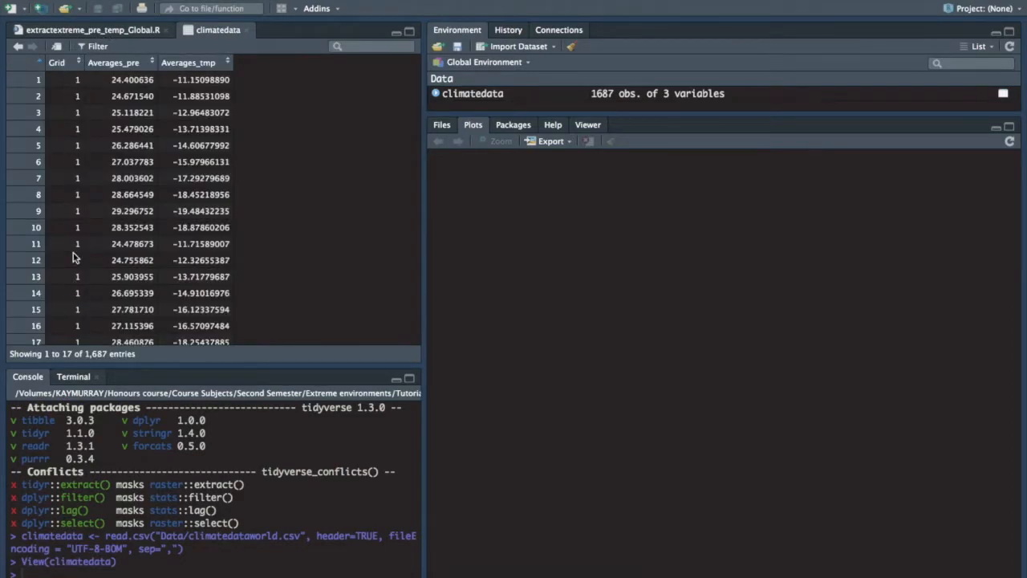
# Run the script line Grid<-as.factor(climatedata$Grid) and return to the script.
pyautogui.click(127, 29)
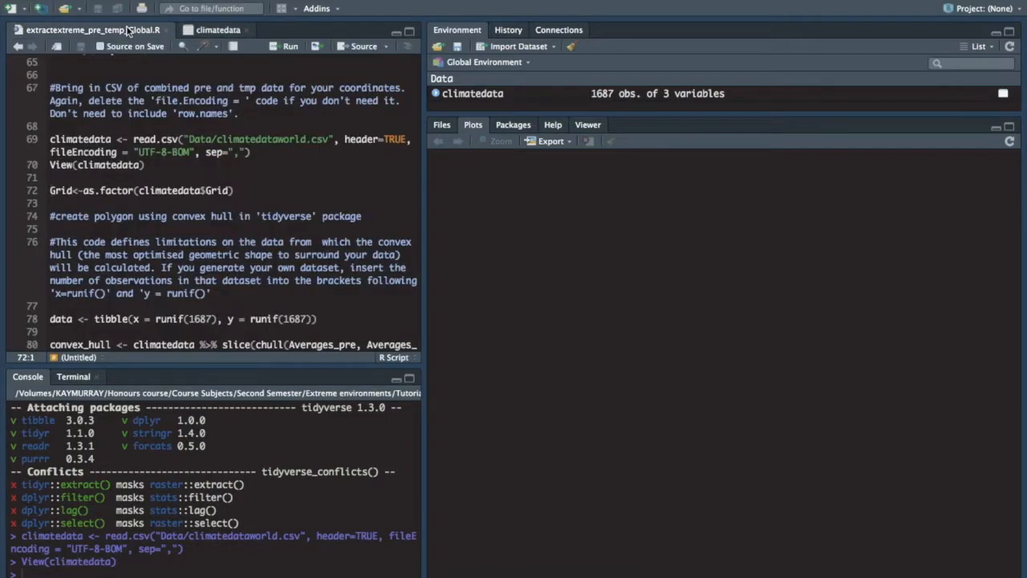
pyautogui.press('super+Return')
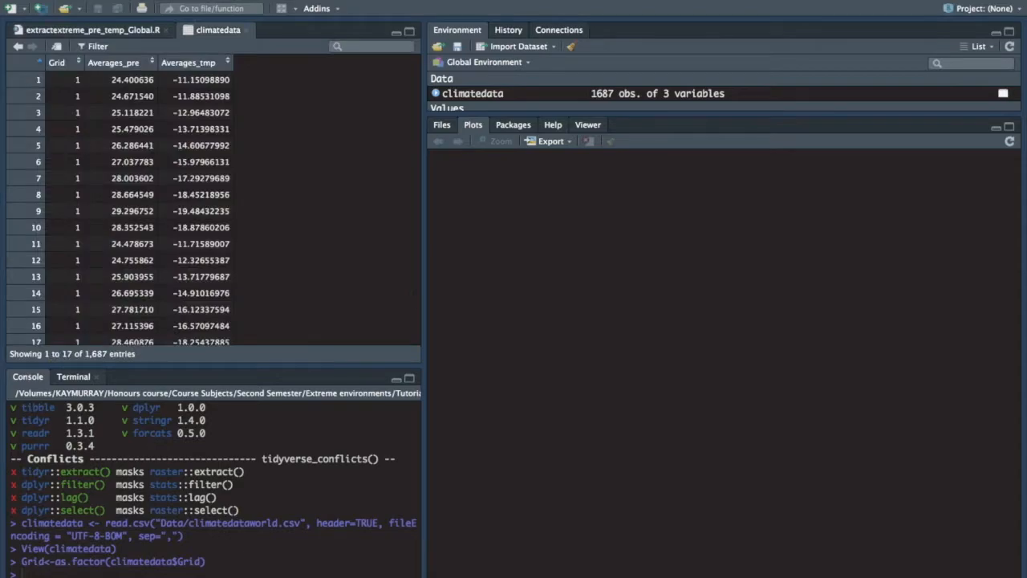
pyautogui.click(95, 30)
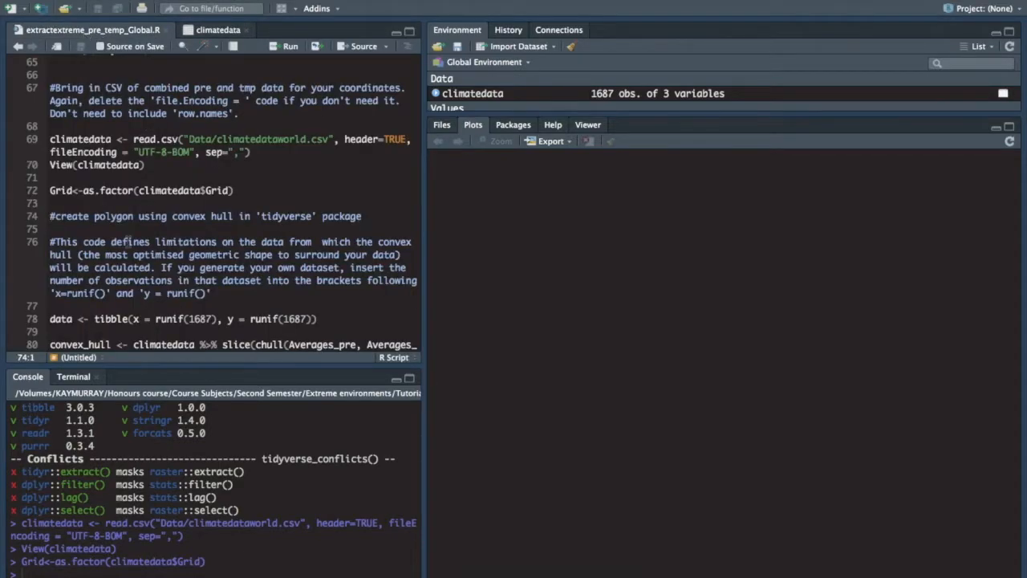
# Examine the convex hull code and its comments, highlighting the tibble line and the observation count in its x = runif() argument.
pyautogui.scroll(-3, 126, 241)
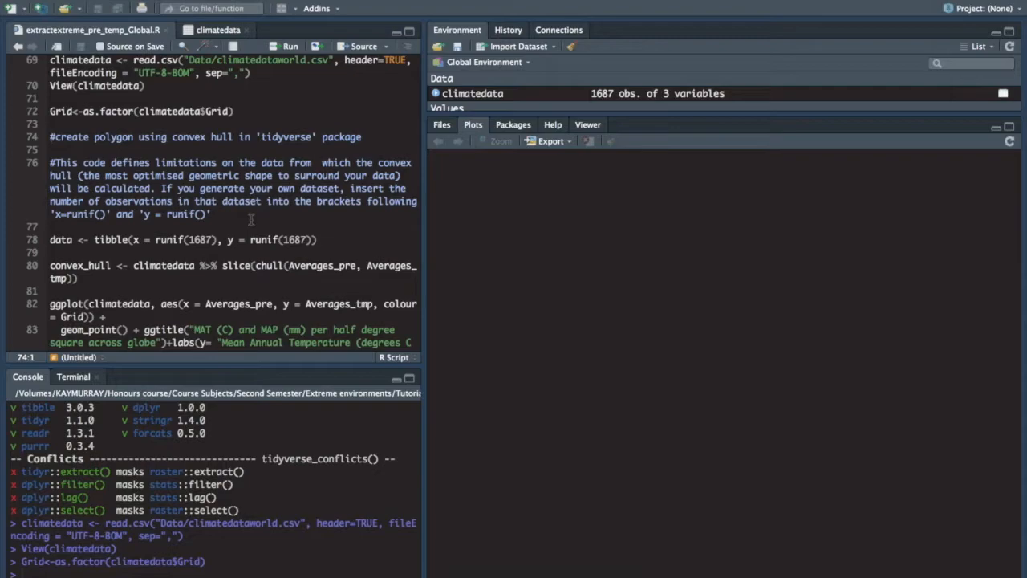
pyautogui.scroll(-2, 218, 229)
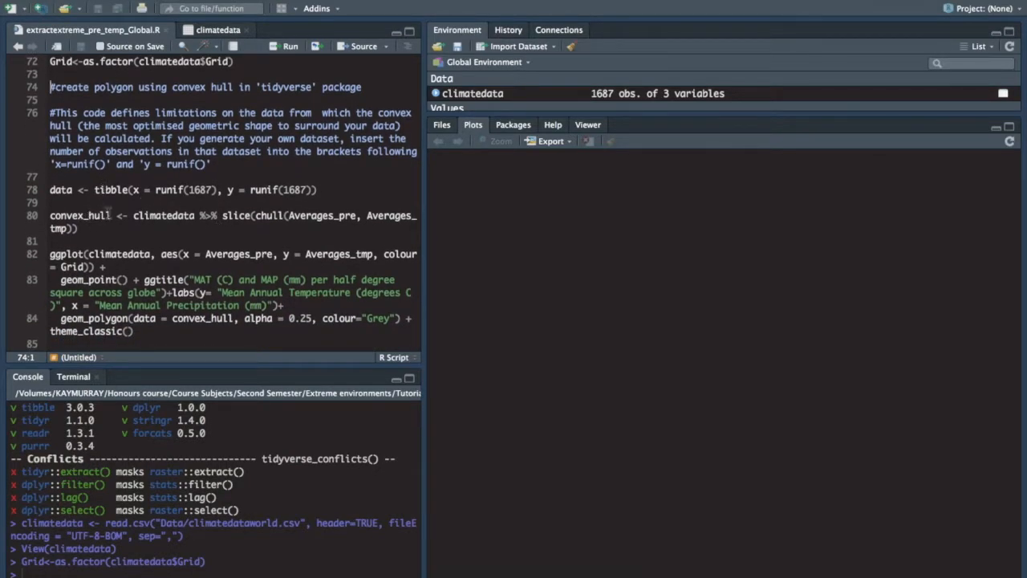
pyautogui.scroll(2, 112, 182)
pyautogui.scroll(3, 112, 182)
pyautogui.scroll(-6, 112, 182)
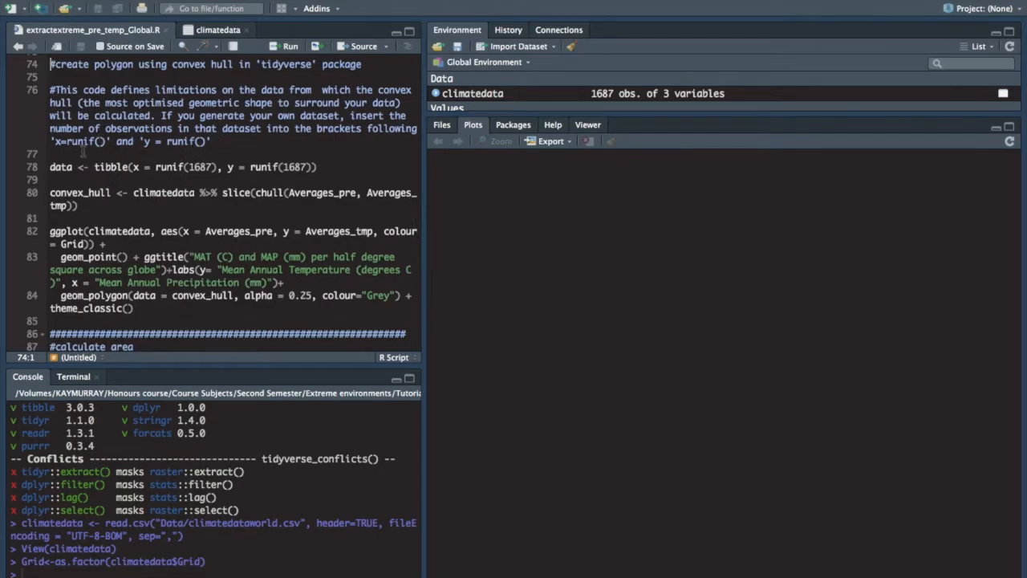
pyautogui.moveTo(50, 167); pyautogui.dragTo(323, 167)
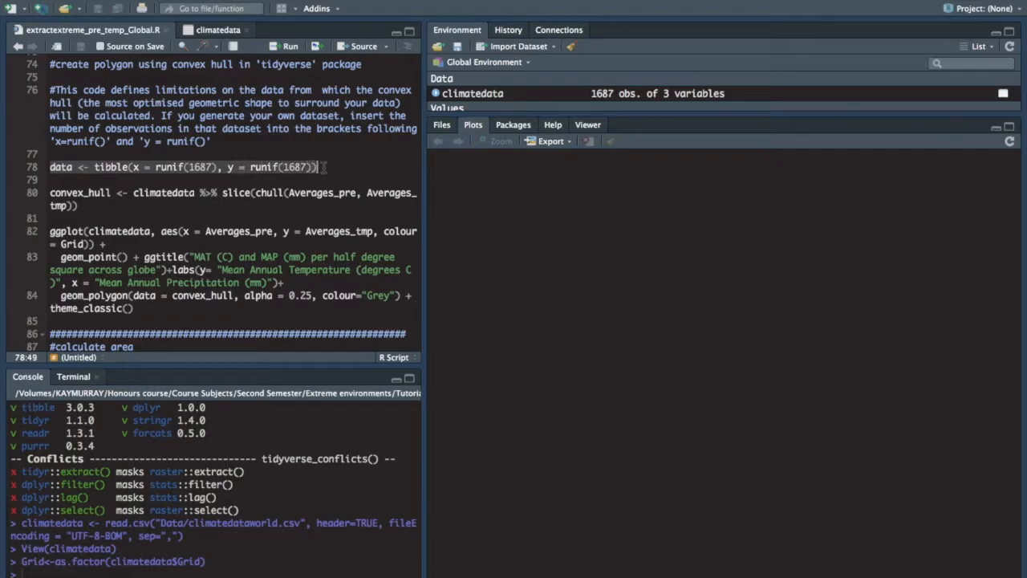
pyautogui.click(207, 167)
pyautogui.doubleClick(207, 167)
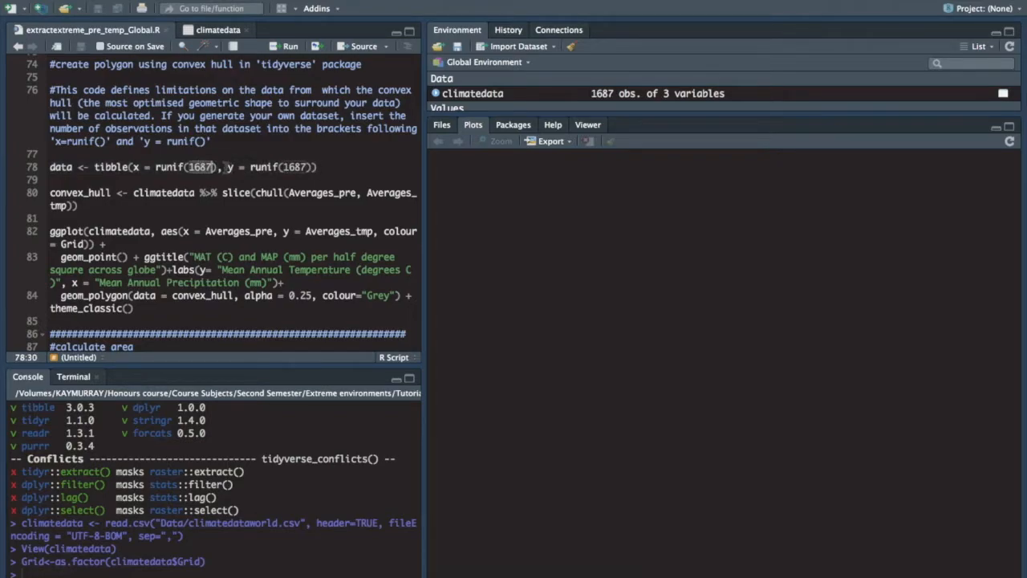
# Run the tibble line with 1687 observations and the convex_hull line that slices climatedata by Averages_pre and Averages_tmp.
pyautogui.click(330, 167)
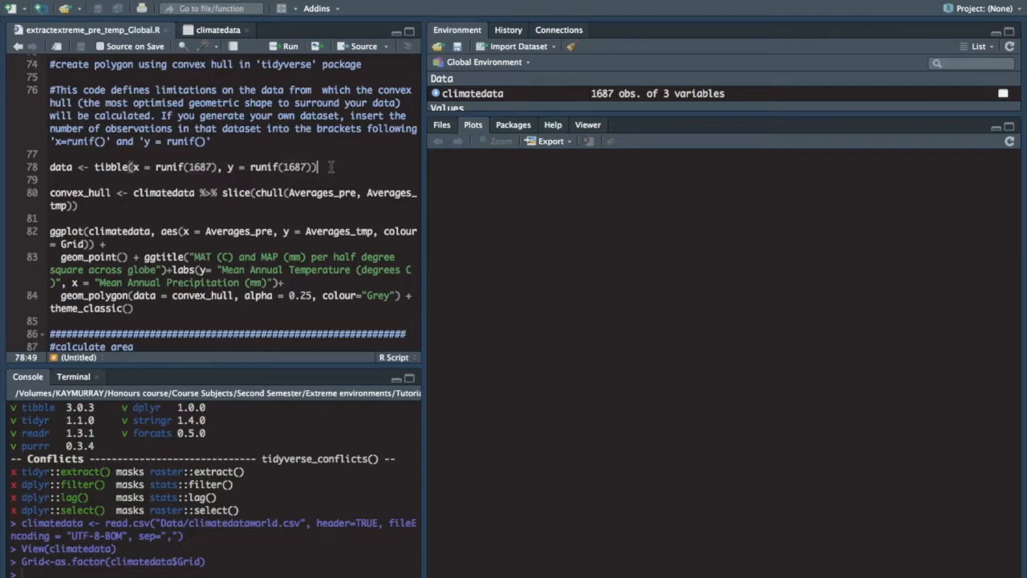
pyautogui.press('super+Return')
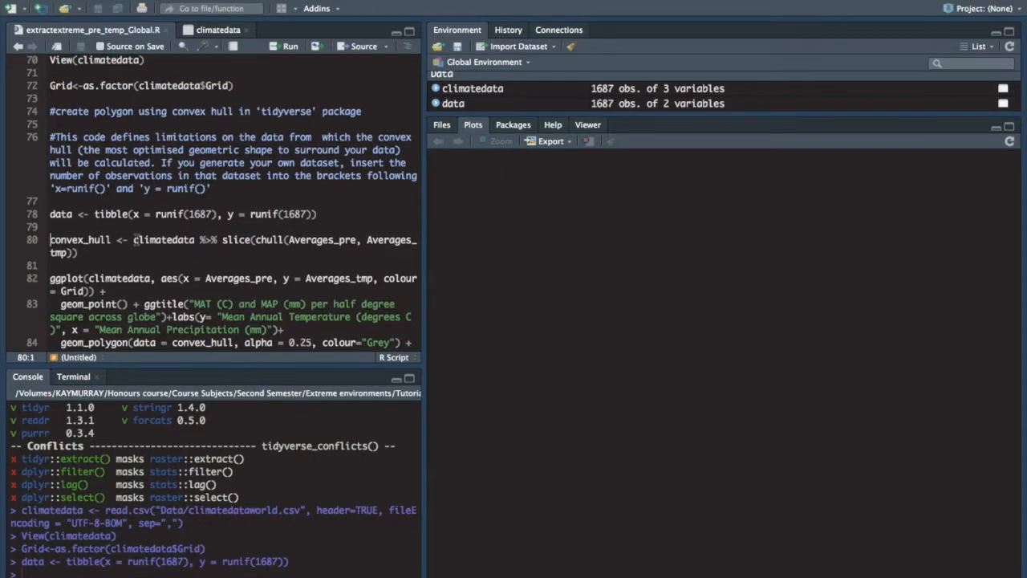
pyautogui.moveTo(133, 239); pyautogui.dragTo(195, 240)
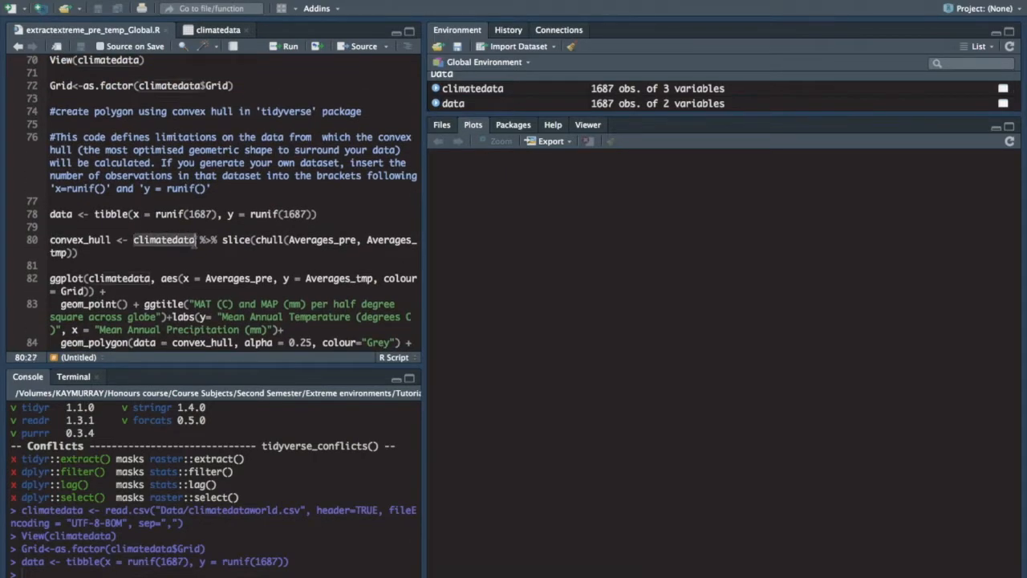
pyautogui.scroll(3, 160, 173)
pyautogui.scroll(-3, 153, 156)
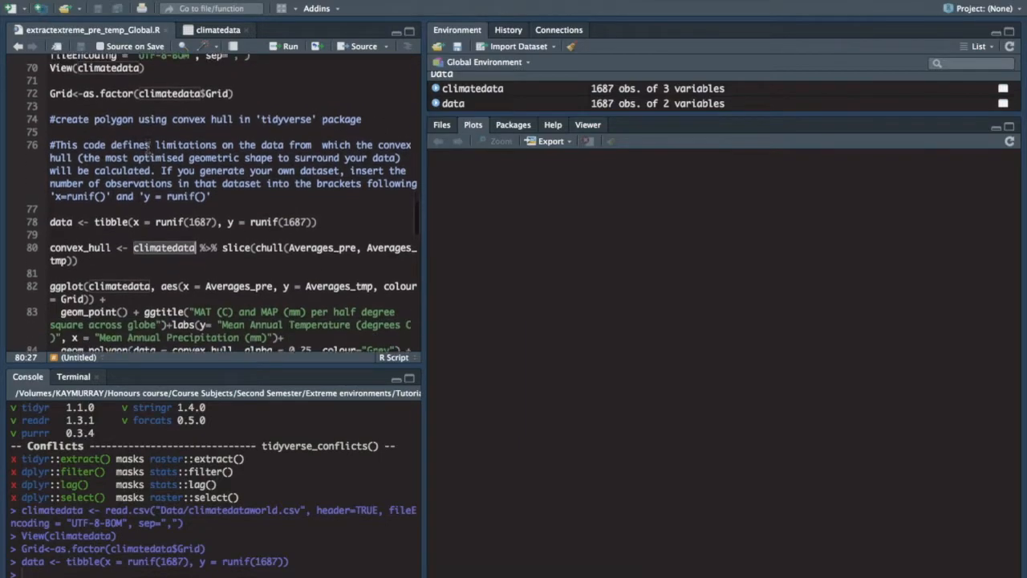
pyautogui.moveTo(289, 235); pyautogui.dragTo(358, 235)
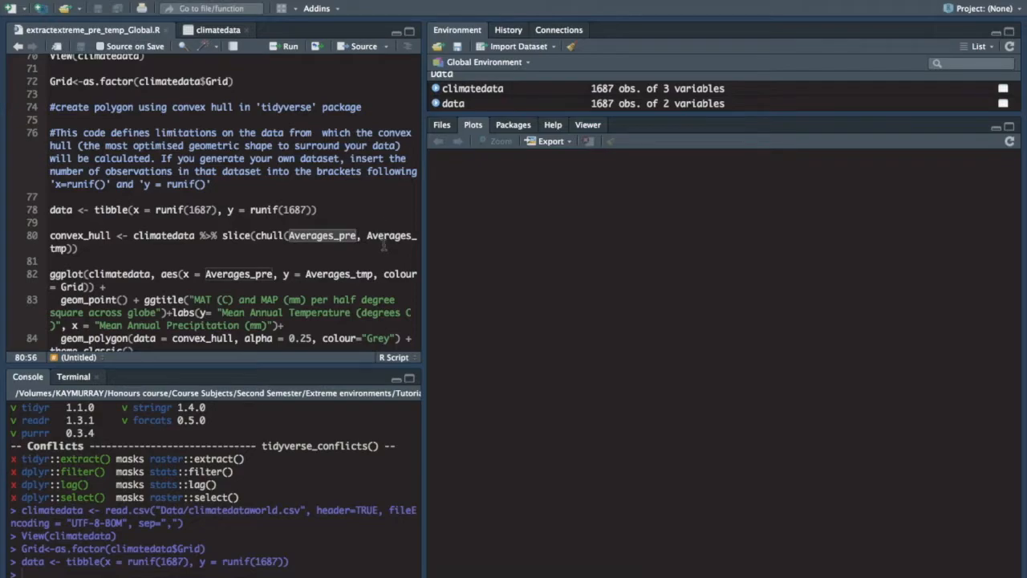
pyautogui.click(187, 241)
pyautogui.press('super+Return')
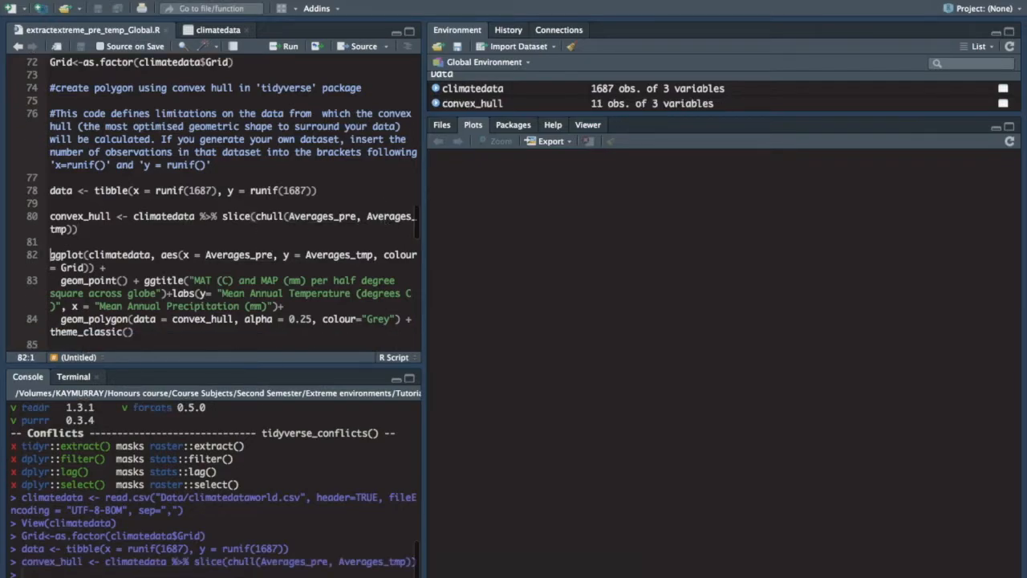
# Run the ggplot block to plot climatedata temperature against precipitation, coloured by Grid, with the grey convex hull polygon.
pyautogui.scroll(-3, 224, 200)
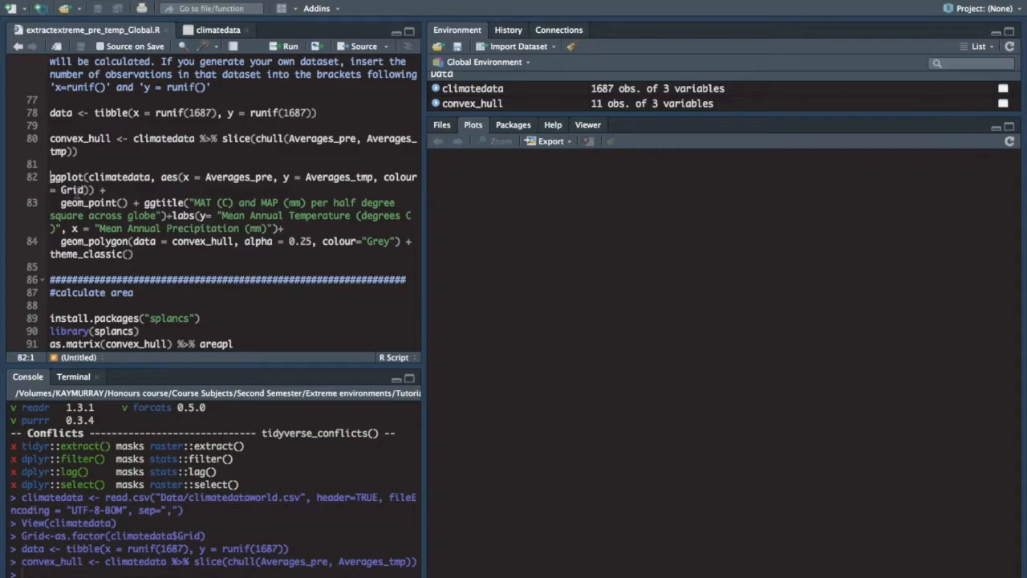
pyautogui.hotkey('ctrl', 'Return')
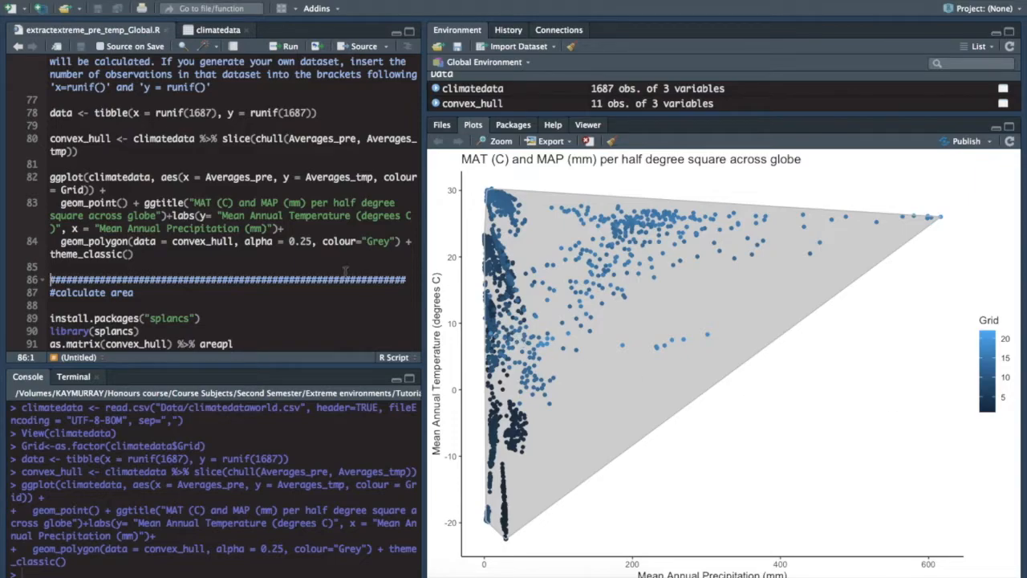
# Load the splancs library and calculate the convex hull's area with as.matrix(convex_hull) %>% areapl.
pyautogui.scroll(-4, 309, 264)
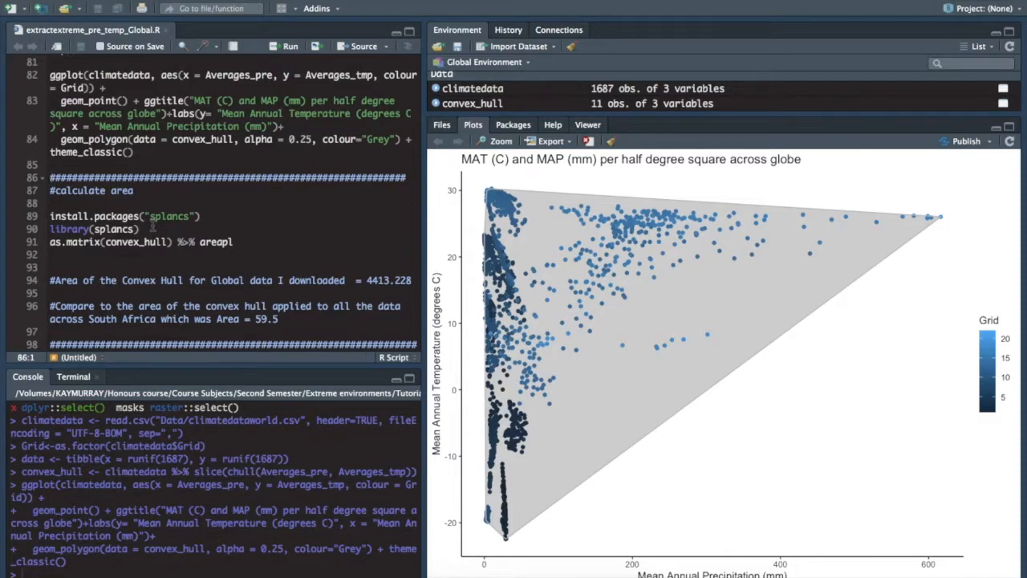
pyautogui.press('Down')
pyautogui.press('Down')
pyautogui.press('Down')
pyautogui.press('Down')
pyautogui.hotkey('ctrl', 'Return')
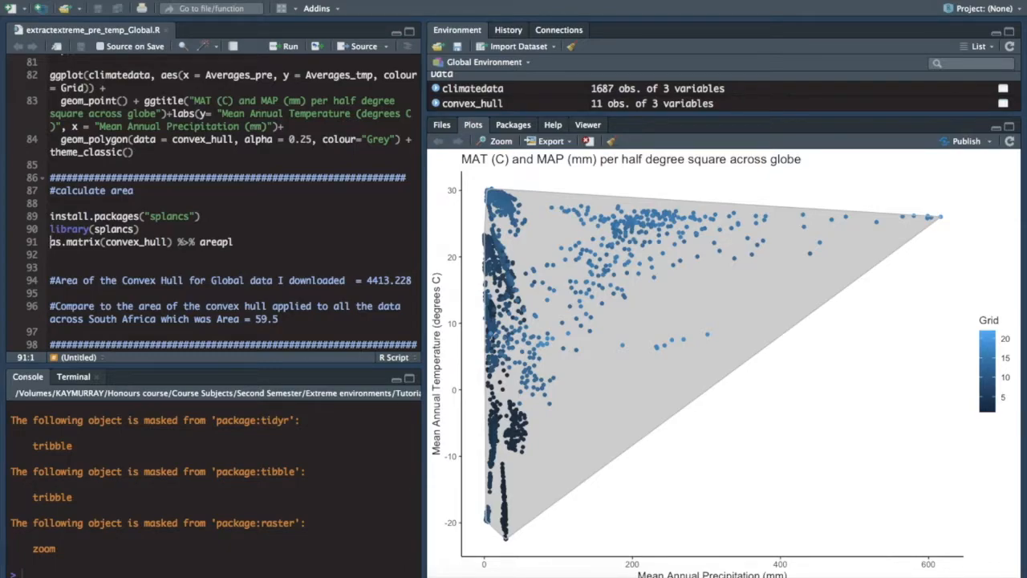
pyautogui.press('Return')
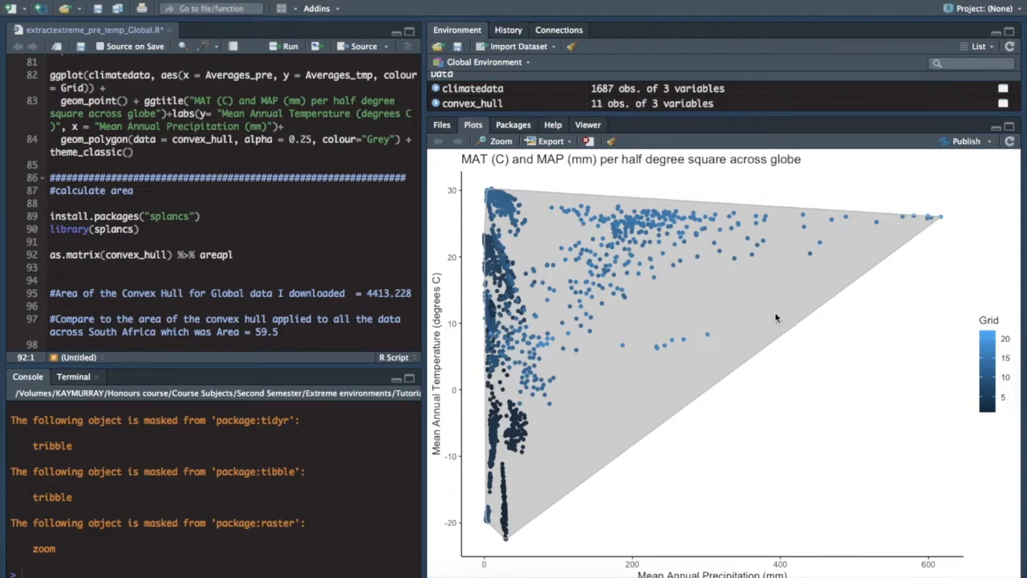
pyautogui.hotkey('ctrl', 'Return')
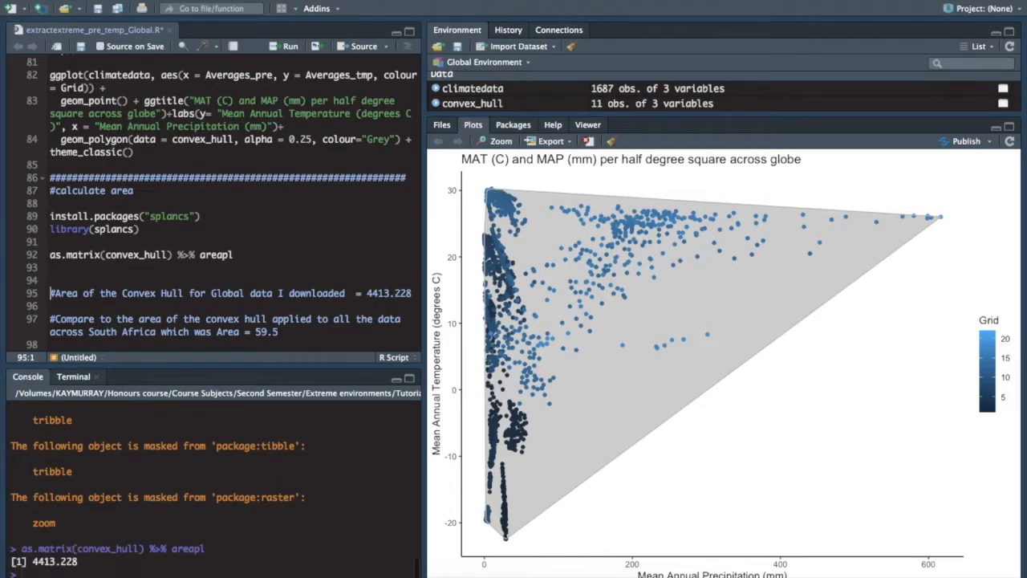
# Compare the calculated global hull area with the South Africa area in the comments and read the section on plotting with a discrete scale.
pyautogui.moveTo(78, 561); pyautogui.dragTo(33, 562)
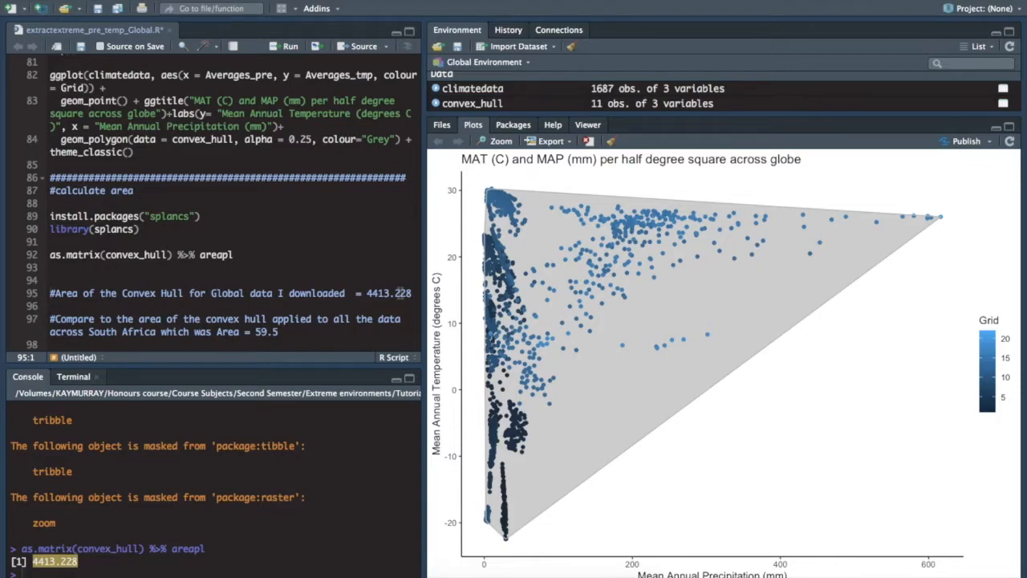
pyautogui.moveTo(255, 331); pyautogui.dragTo(281, 332)
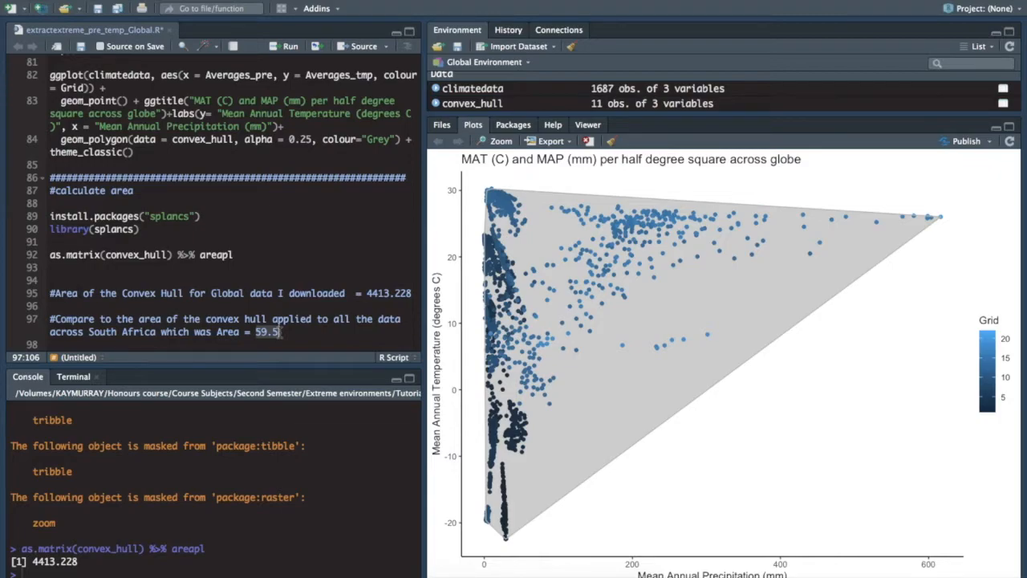
pyautogui.moveTo(367, 293); pyautogui.dragTo(413, 293)
pyautogui.click(280, 332)
pyautogui.moveTo(279, 331); pyautogui.dragTo(257, 332)
pyautogui.scroll(-5, 257, 324)
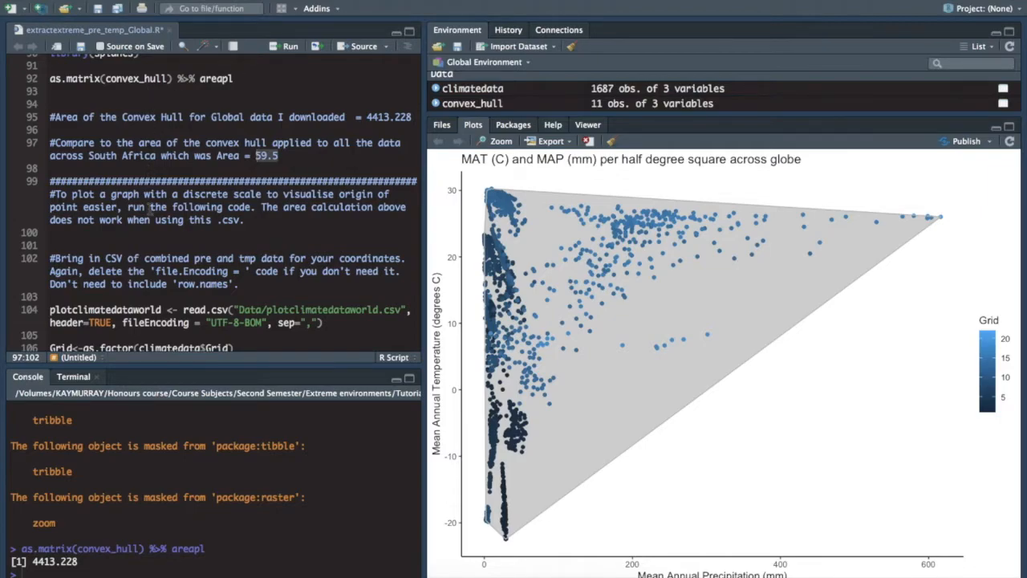
pyautogui.scroll(-4, 149, 207)
pyautogui.scroll(3, 148, 207)
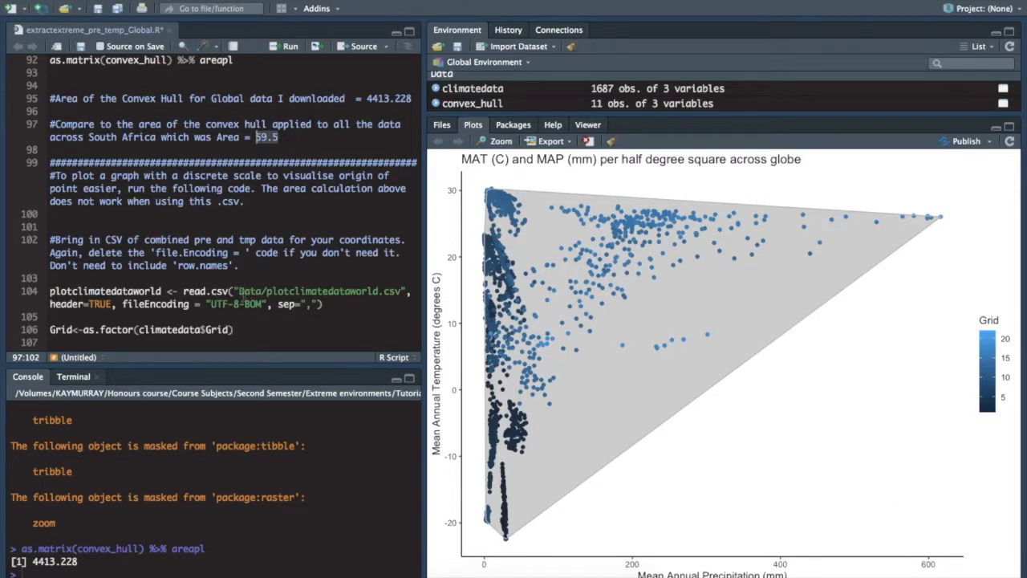
pyautogui.scroll(-2, 243, 297)
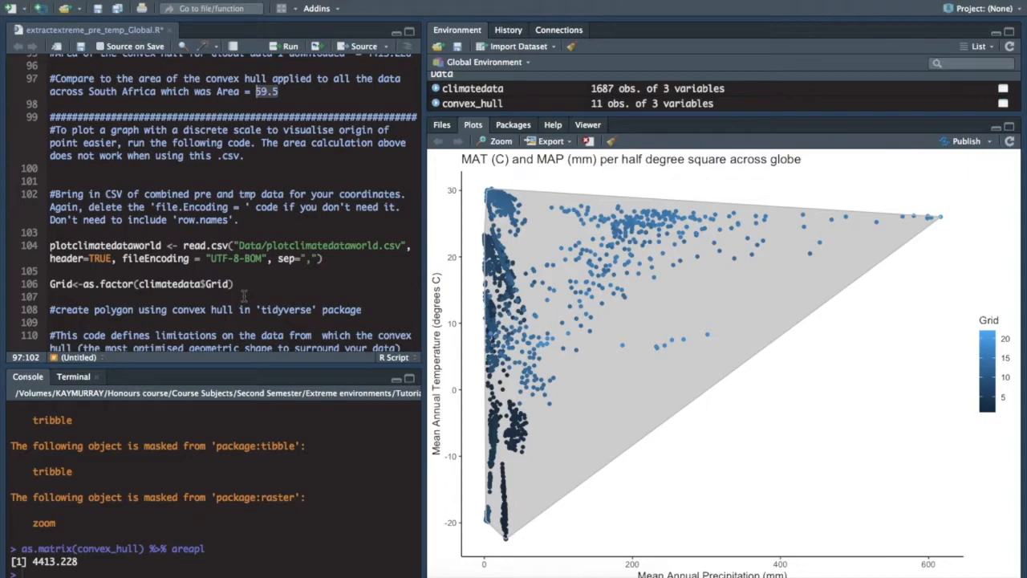
# Switch to Finder and open plotclimatedataworld.csv from the project's Data folder in Excel.
pyautogui.click(388, 571)
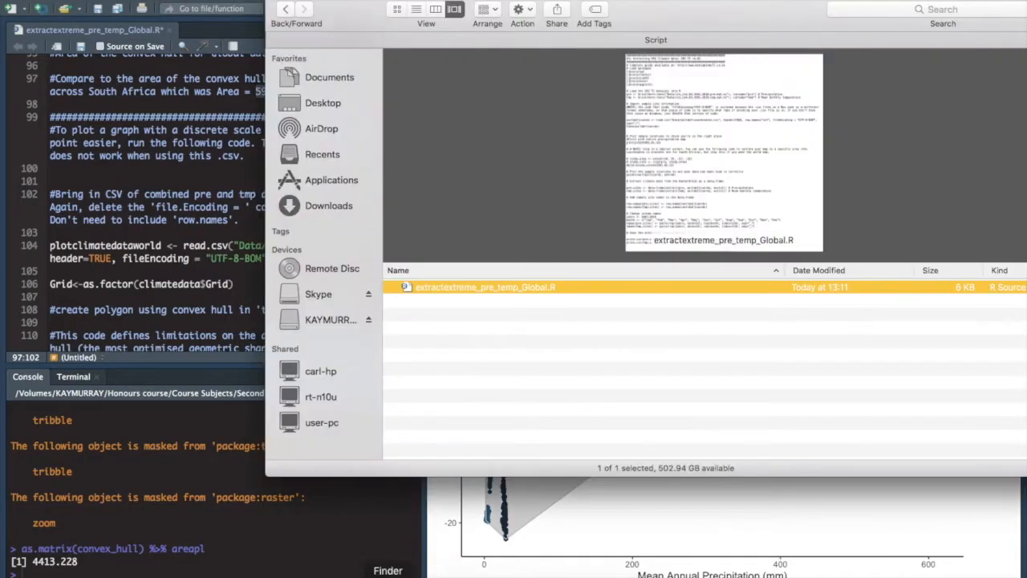
pyautogui.press('super+Up')
pyautogui.press('Up')
pyautogui.press('Up')
pyautogui.press('Up')
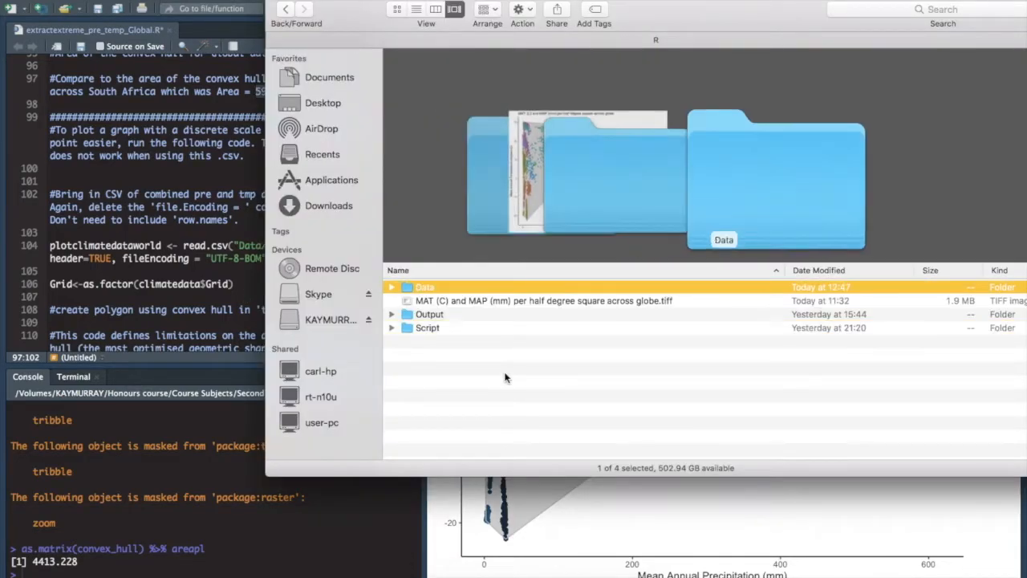
pyautogui.press('super+Down')
pyautogui.press('Down')
pyautogui.press('Down')
pyautogui.press('Down')
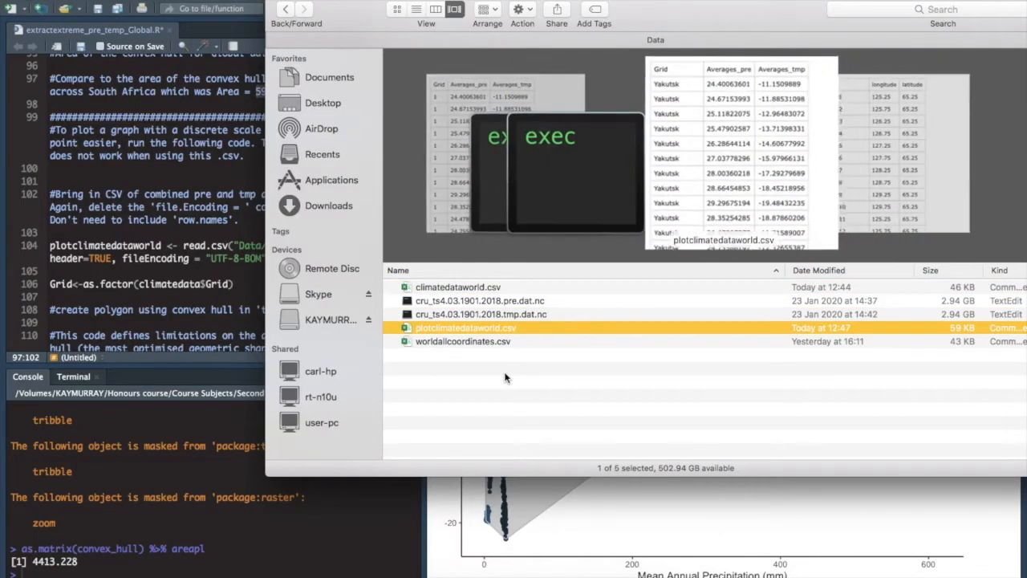
pyautogui.press('super+Down')
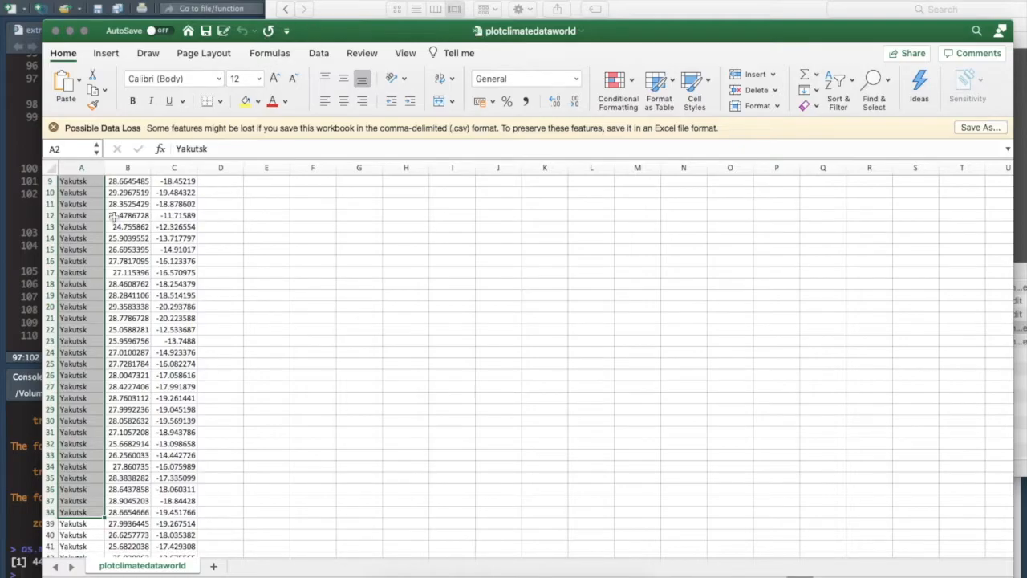
# Examine the location names in the Grid column of plotclimatedataworld, and return to the RStudio script.
pyautogui.scroll(-5, 80, 434)
pyautogui.scroll(5, 80, 434)
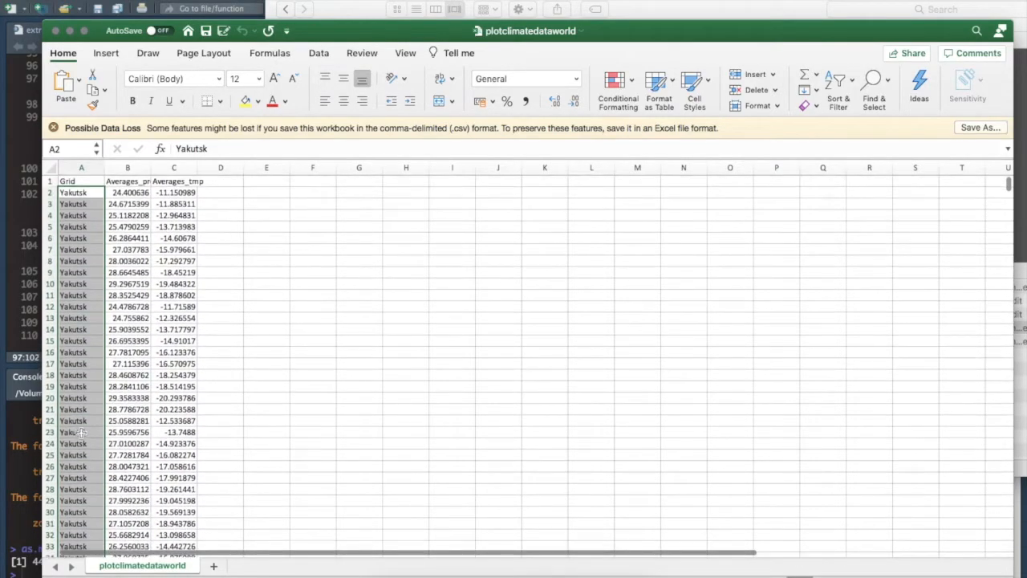
pyautogui.scroll(-12, 81, 433)
pyautogui.scroll(-20, 80, 434)
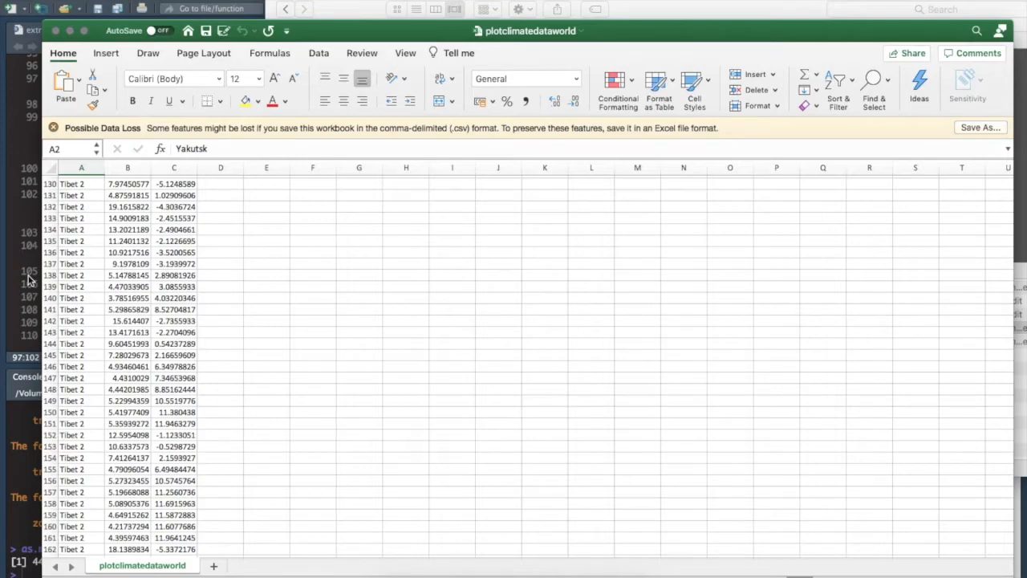
pyautogui.click(28, 280)
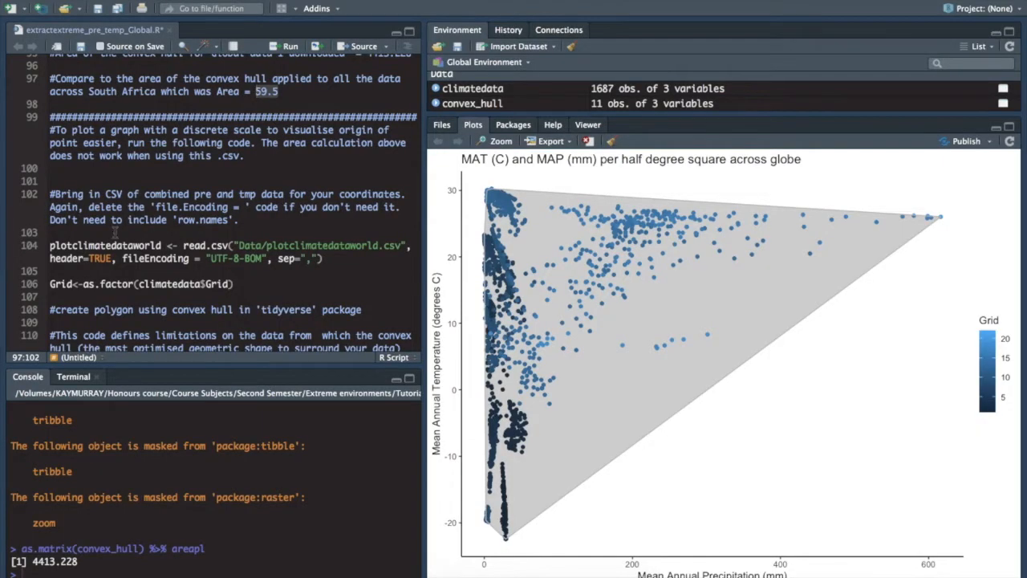
# Import Data/plotclimatedataworld.csv as plotclimatedataworld and run the Grid<-as.factor(climatedata$Grid) line below it.
pyautogui.click(107, 246)
pyautogui.hotkey('ctrl', 'Return')
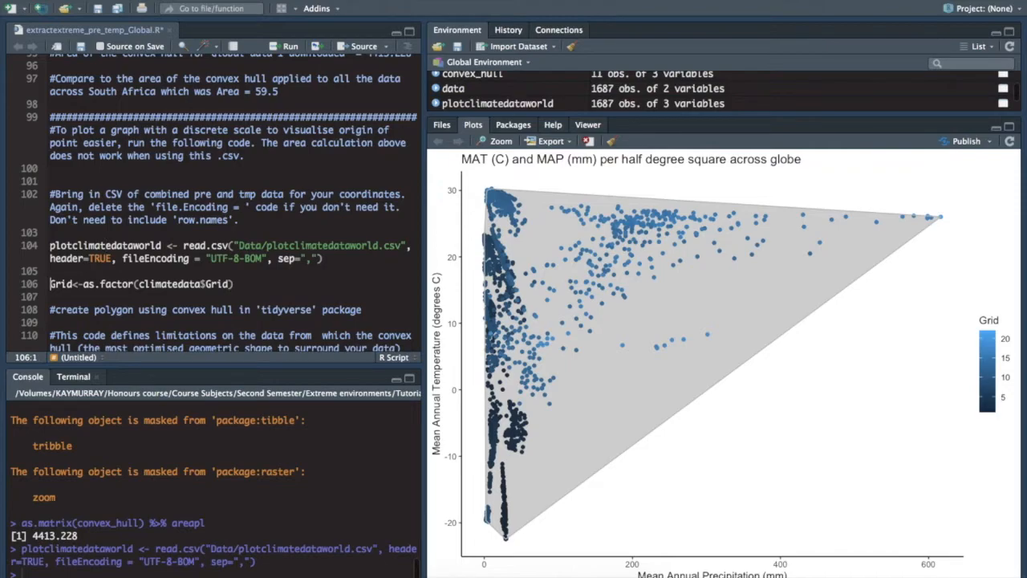
pyautogui.hotkey('ctrl', 'Return')
# Run the tibble, convex_hull and ggplot code for plotclimatedataworld to plot the points by named Grid location with the convex hull.
pyautogui.scroll(-5, 252, 233)
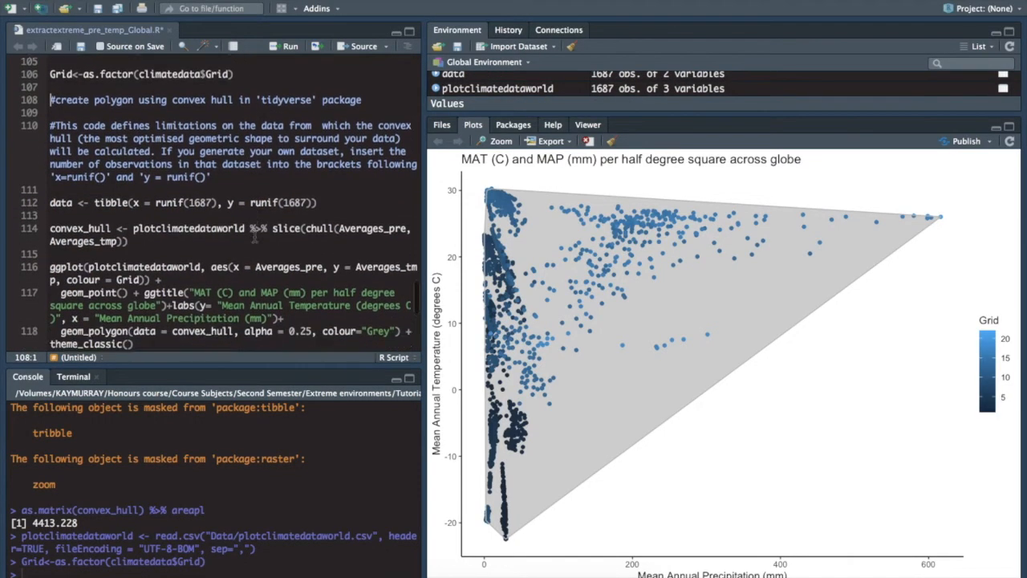
pyautogui.click(117, 177)
pyautogui.hotkey('ctrl', 'Return')
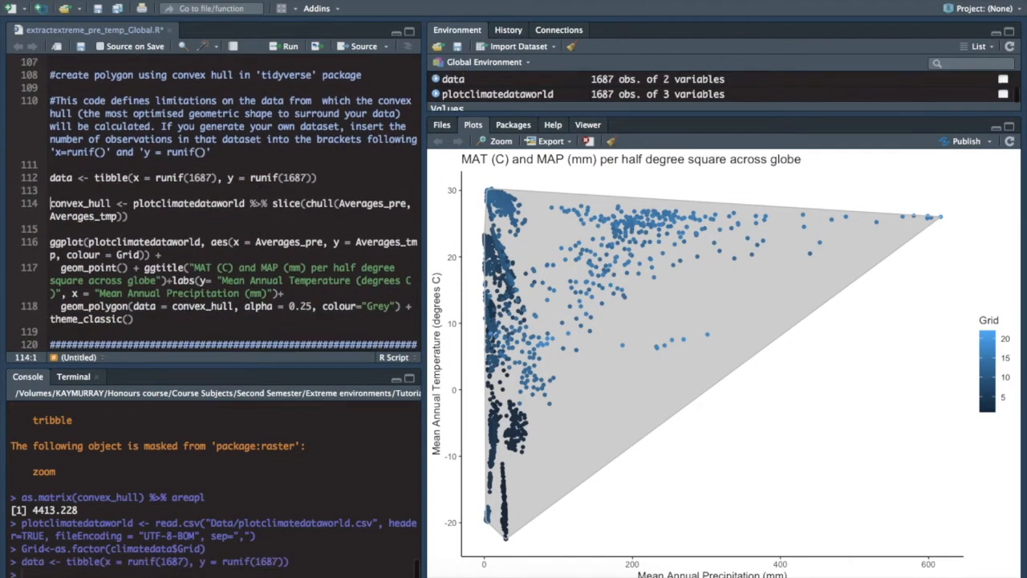
pyautogui.hotkey('ctrl', 'Return')
pyautogui.hotkey('ctrl', 'Return')
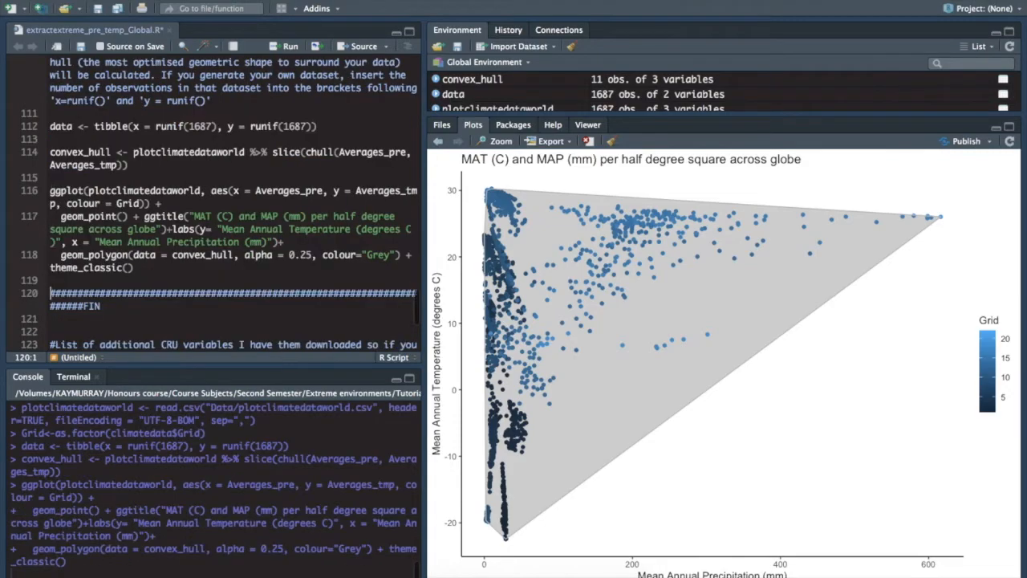
# Highlight the plotclimatedataworld dataset name in the second convex_hull line.
pyautogui.click(141, 152)
pyautogui.moveTo(135, 152); pyautogui.dragTo(246, 152)
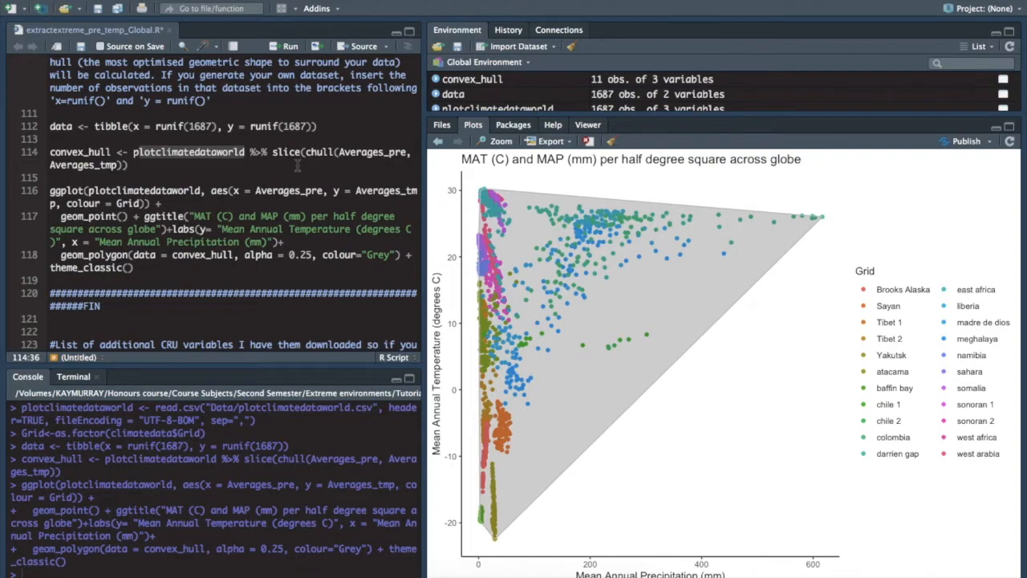